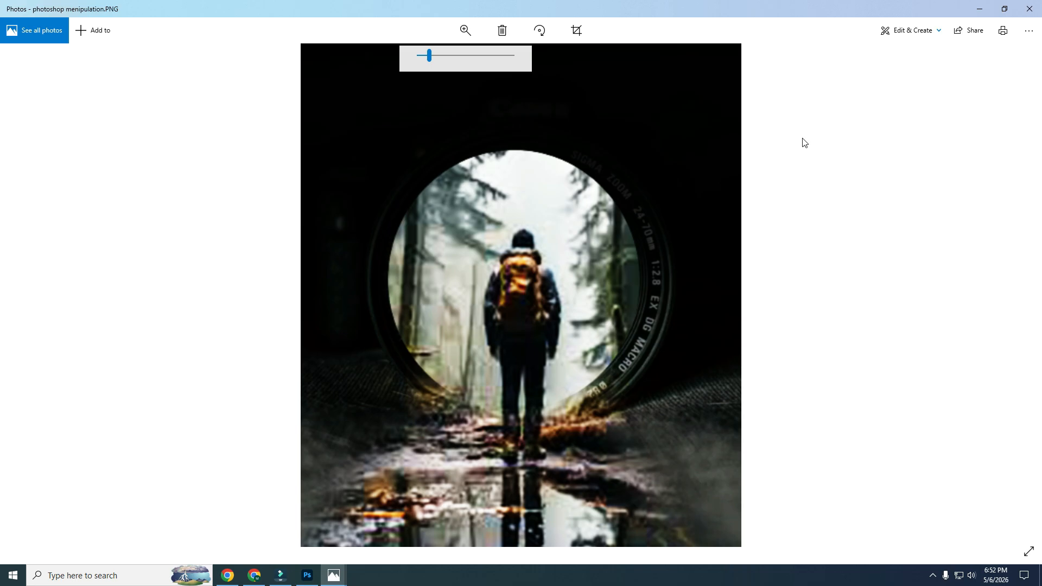
# Examine the finished composite and enlarge the camera and forest hiker source photos in the photo viewer, closing the viewer windows when done
pyautogui.click(978, 10)
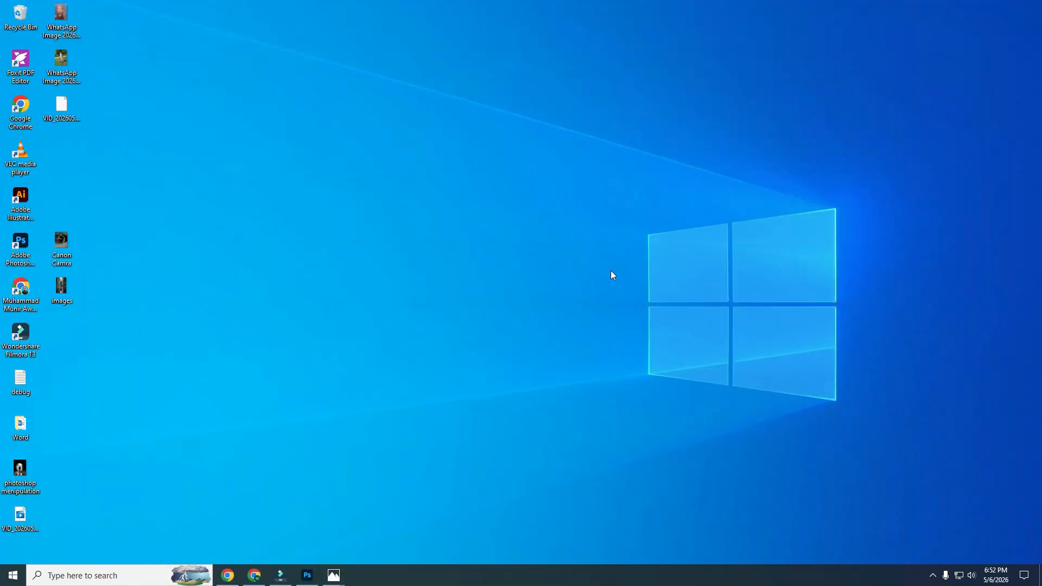
pyautogui.moveTo(335, 582)
pyautogui.click(433, 533)
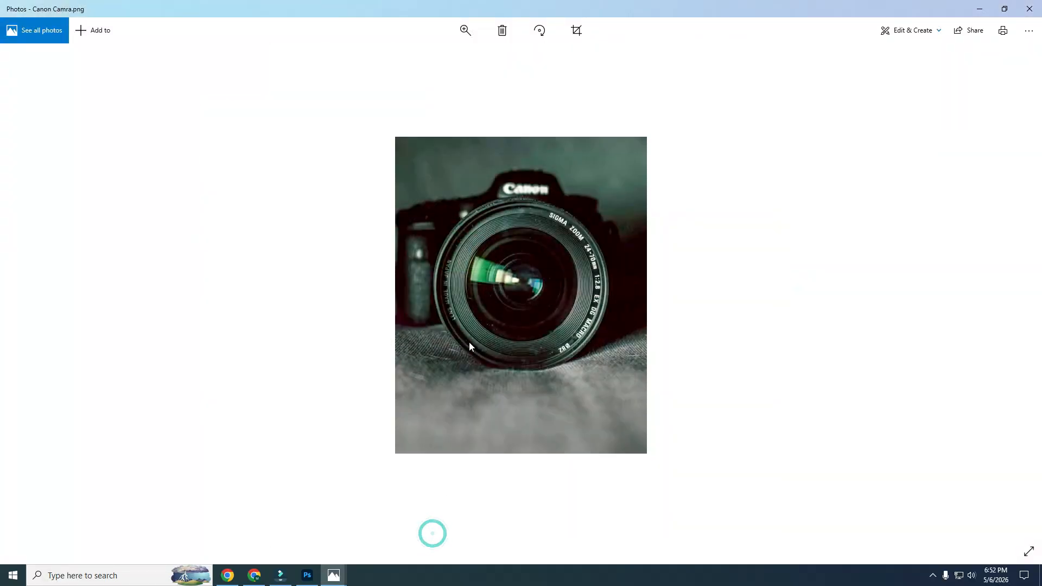
pyautogui.click(465, 31)
pyautogui.moveTo(423, 57); pyautogui.dragTo(440, 60)
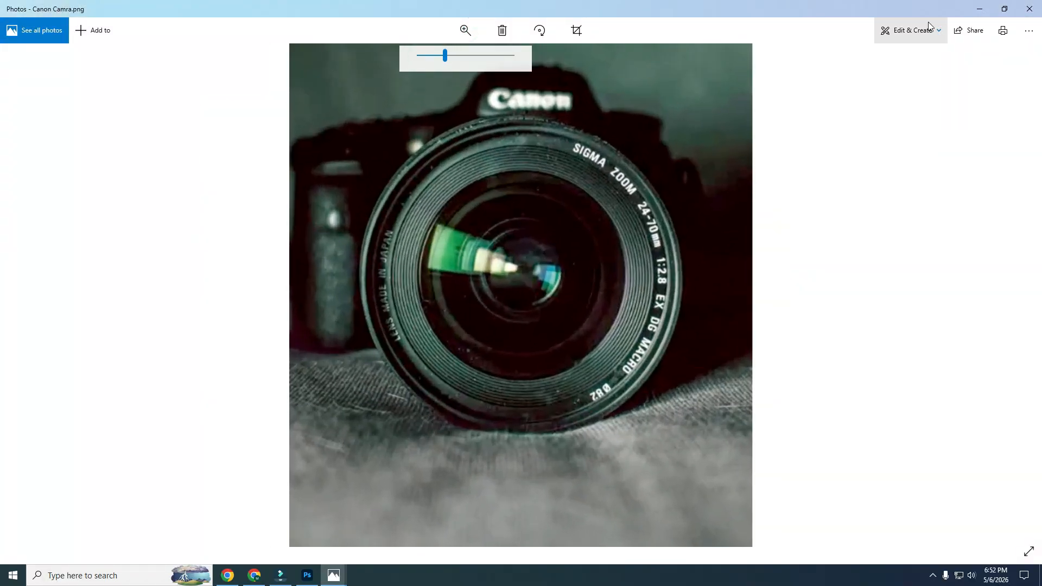
pyautogui.click(978, 10)
pyautogui.moveTo(334, 575)
pyautogui.click(342, 541)
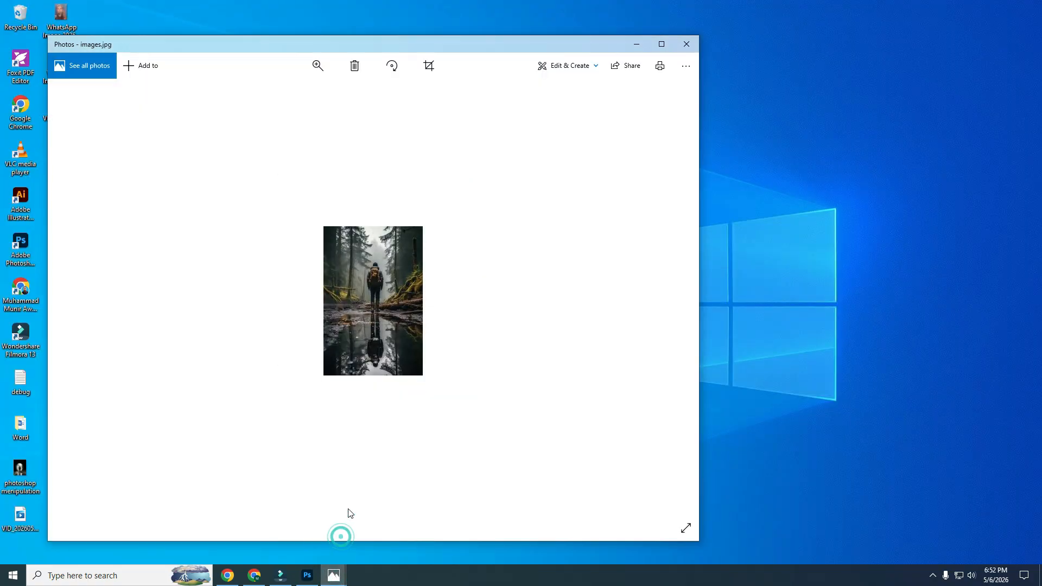
pyautogui.click(317, 65)
pyautogui.moveTo(275, 91); pyautogui.dragTo(322, 95)
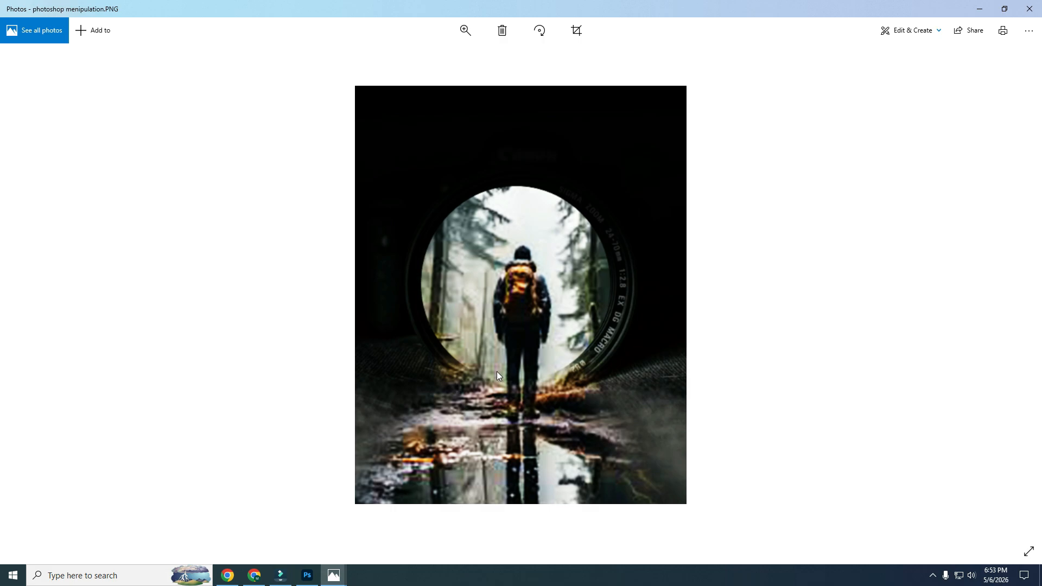
pyautogui.click(980, 9)
pyautogui.moveTo(334, 575)
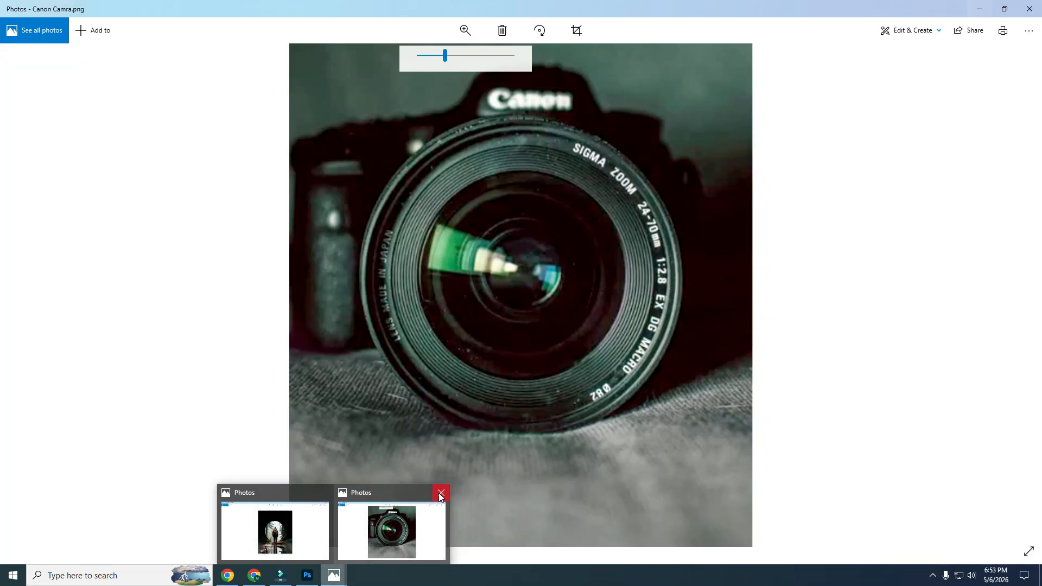
pyautogui.click(440, 493)
# Open the Canon Camra and images files from the Desktop together in Photoshop
pyautogui.click(31, 143)
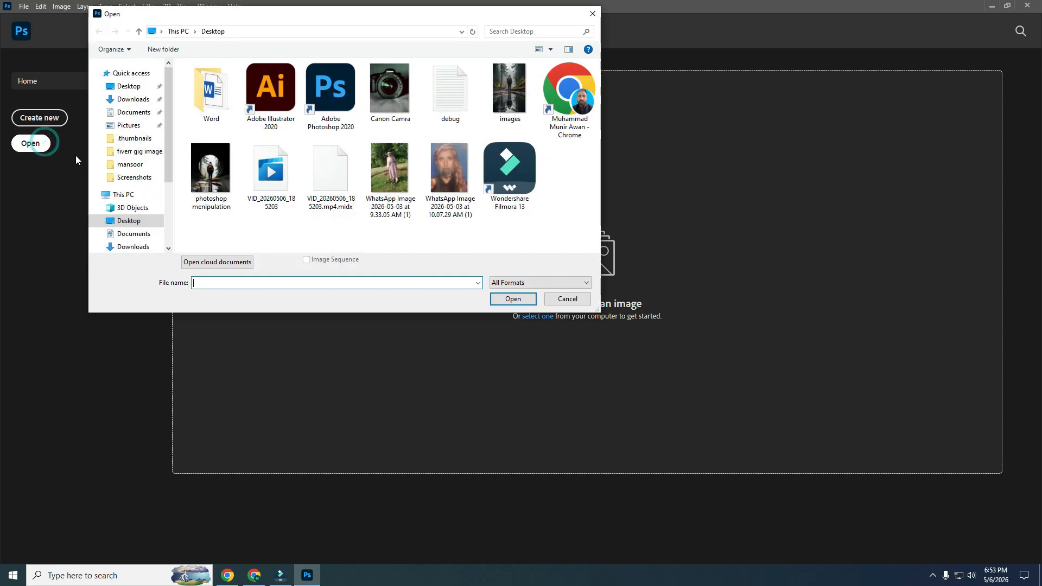
pyautogui.click(394, 90)
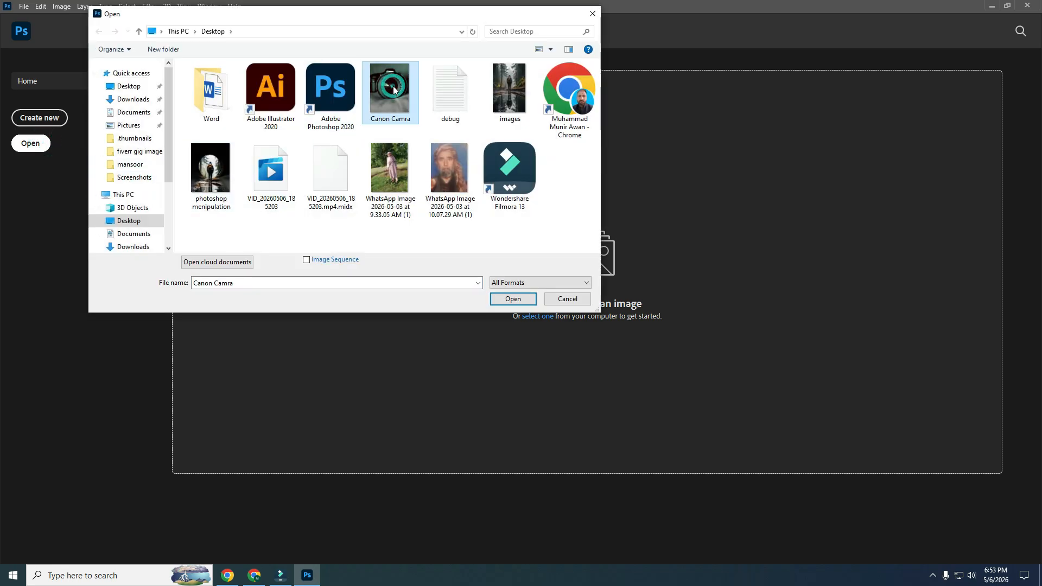
pyautogui.keyDown('ctrl'); pyautogui.click(500, 90); pyautogui.keyUp('ctrl')
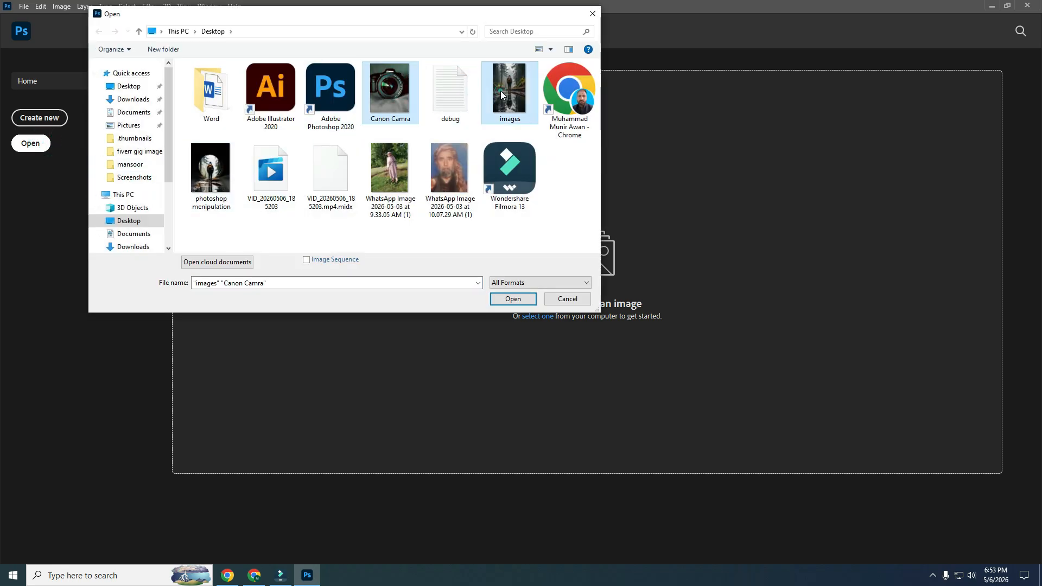
pyautogui.click(513, 299)
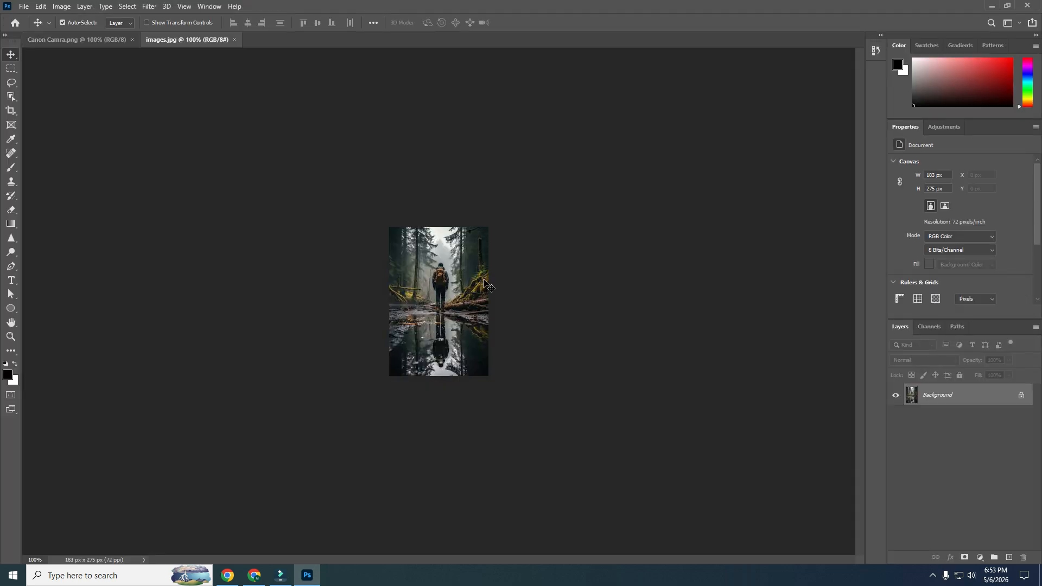
# Switch to the Canon Camra document and unlock its Background layer
pyautogui.click(69, 40)
pyautogui.scroll(1, 459, 422)
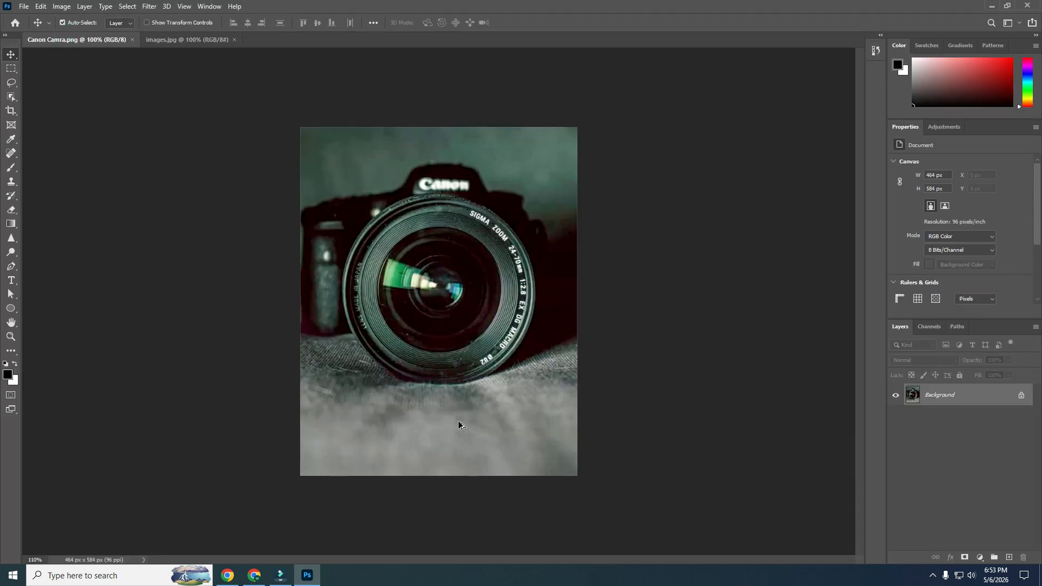
pyautogui.scroll(2, 458, 421)
pyautogui.scroll(-3, 480, 410)
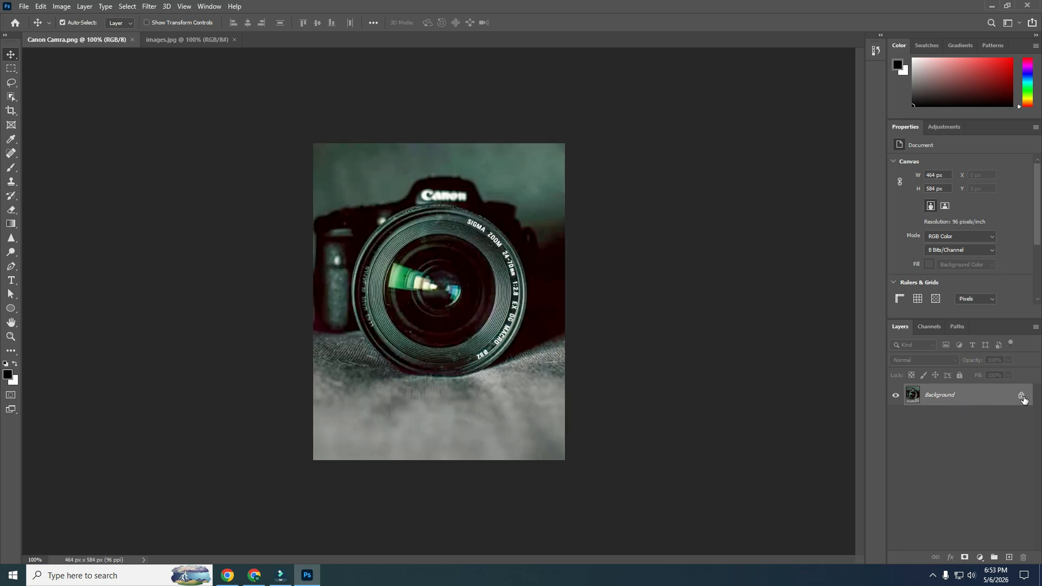
pyautogui.click(1021, 396)
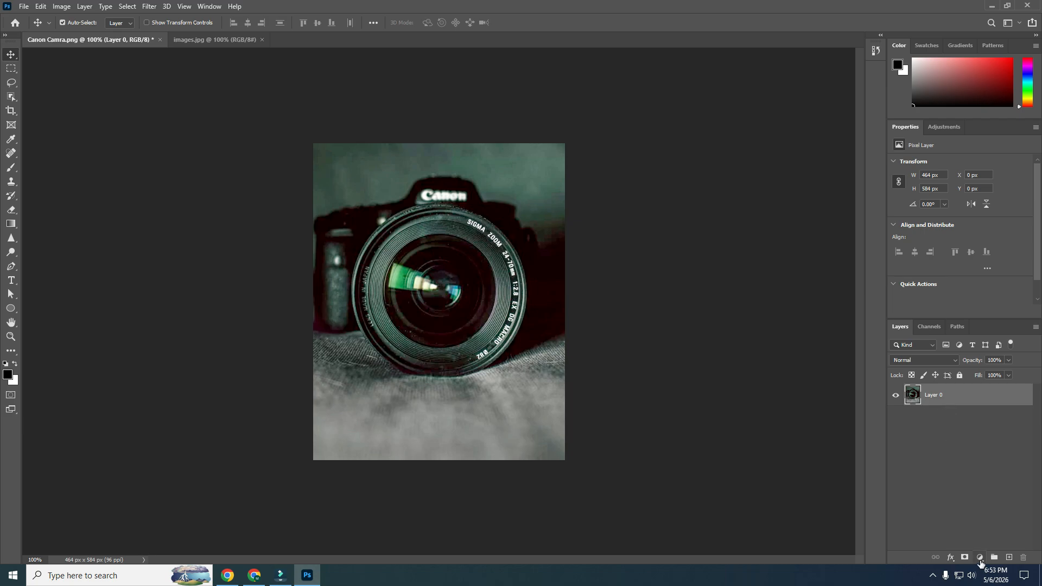
# Add an Exposure adjustment layer with exposure -0.78 and gamma correction 0.78 to darken the camera photo
pyautogui.click(980, 557)
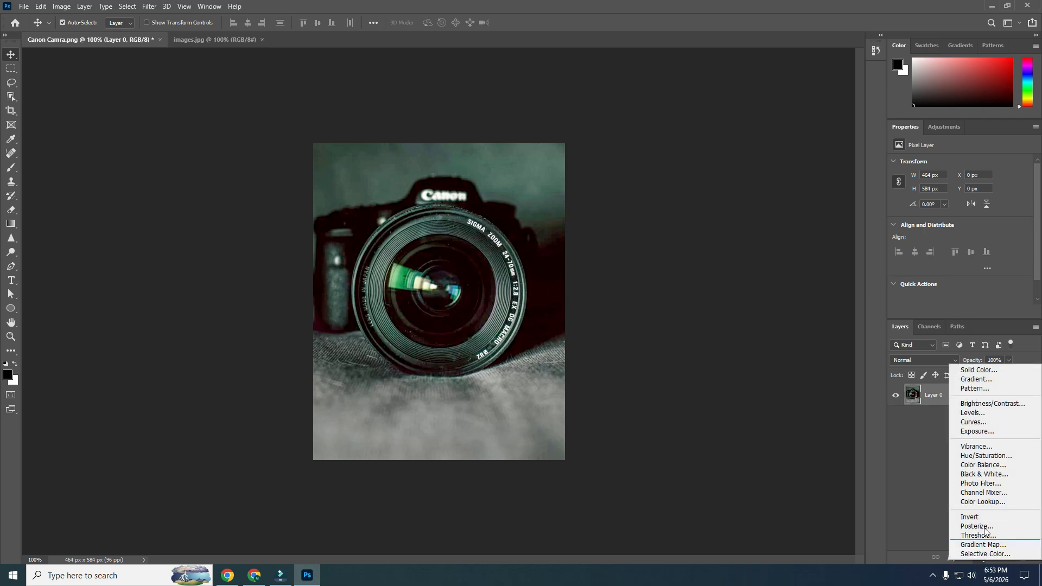
pyautogui.click(971, 431)
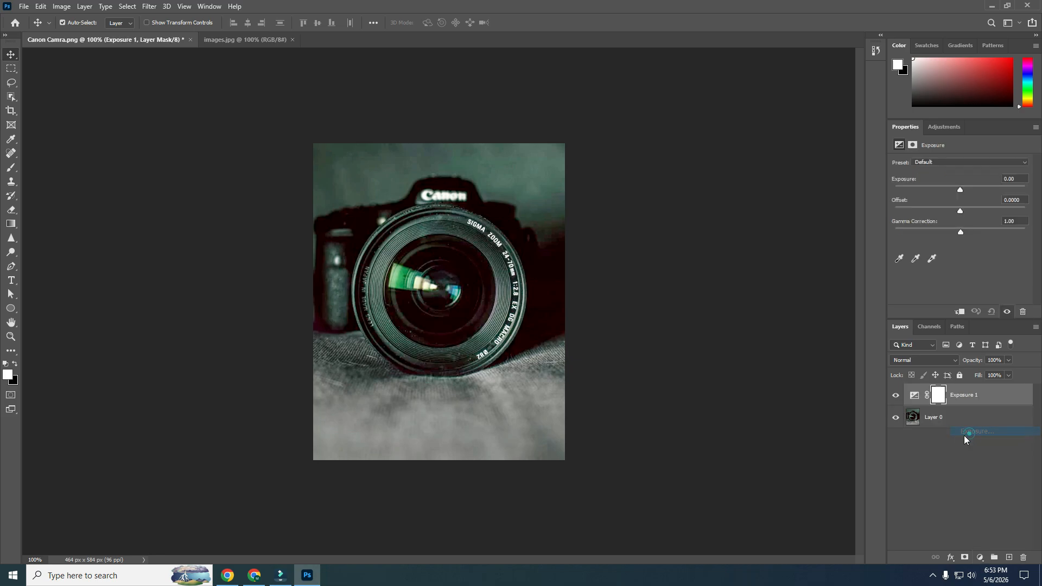
pyautogui.moveTo(959, 190); pyautogui.dragTo(953, 191)
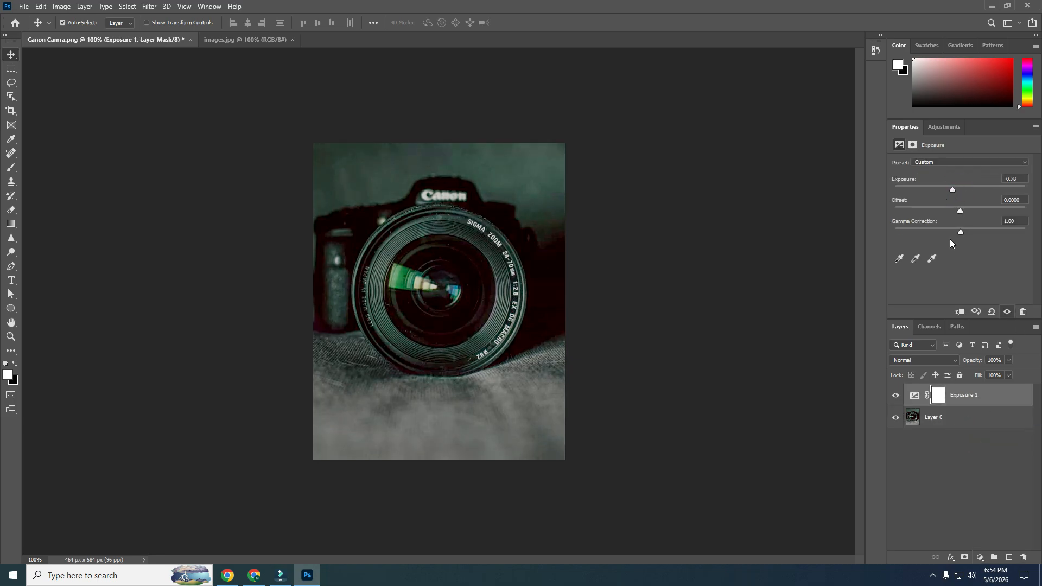
pyautogui.moveTo(960, 234); pyautogui.dragTo(971, 233)
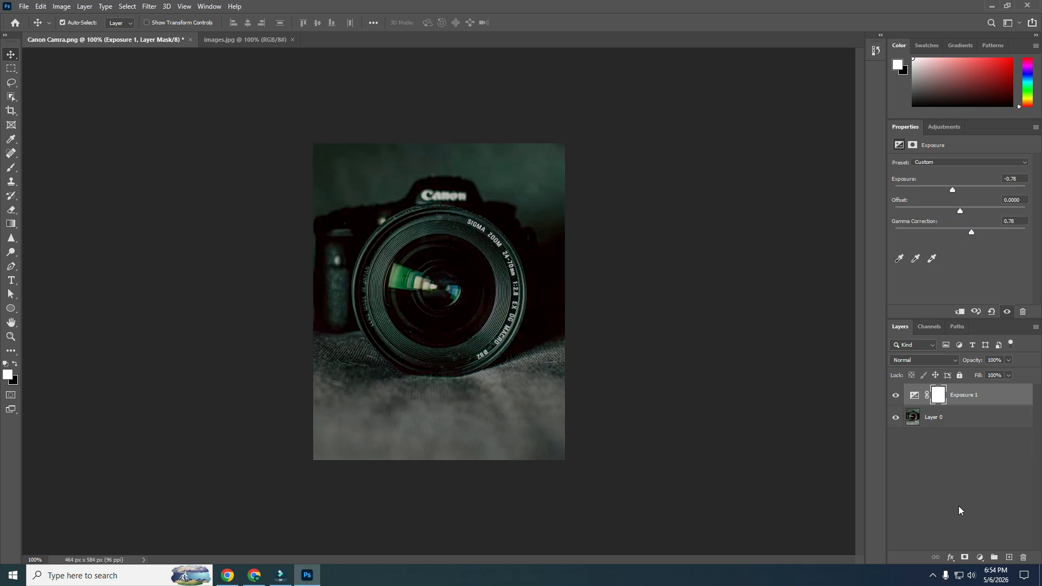
# Add a reversed linear black-to-transparent Gradient Fill layer at 90° with 97% scale above the exposure adjustment
pyautogui.click(977, 557)
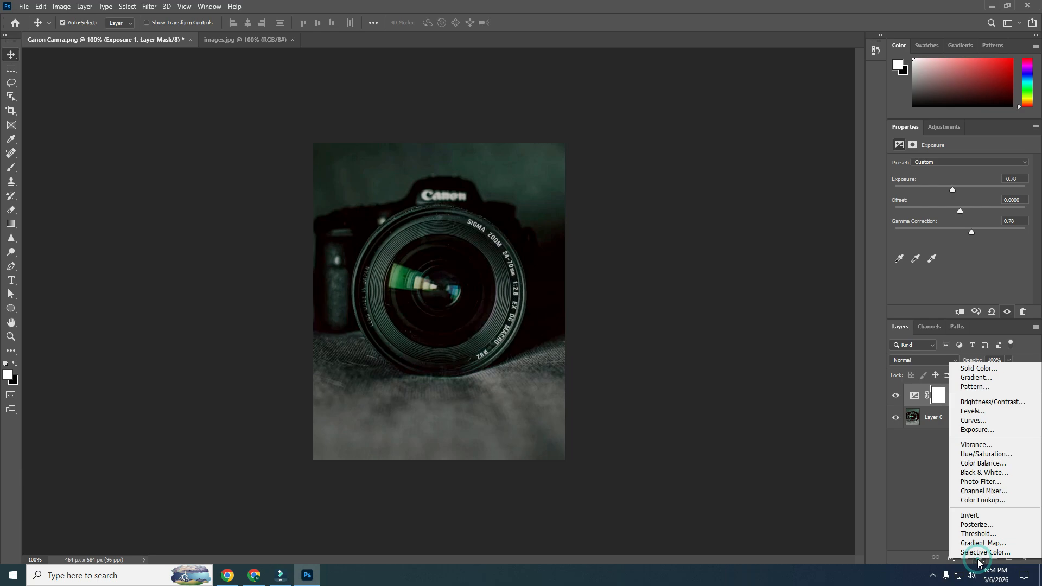
pyautogui.click(972, 378)
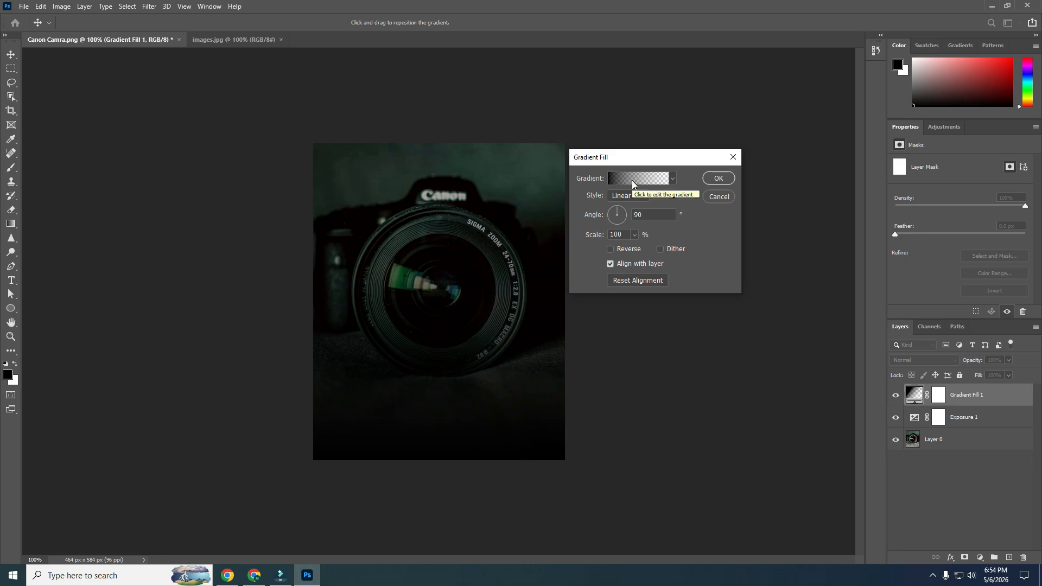
pyautogui.click(616, 235)
pyautogui.write('97')
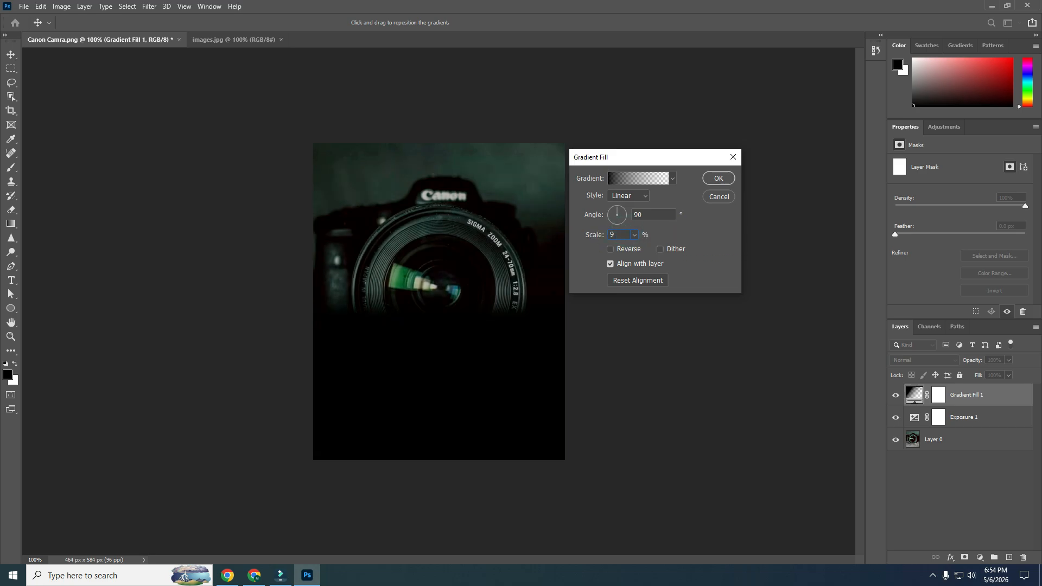
pyautogui.click(609, 249)
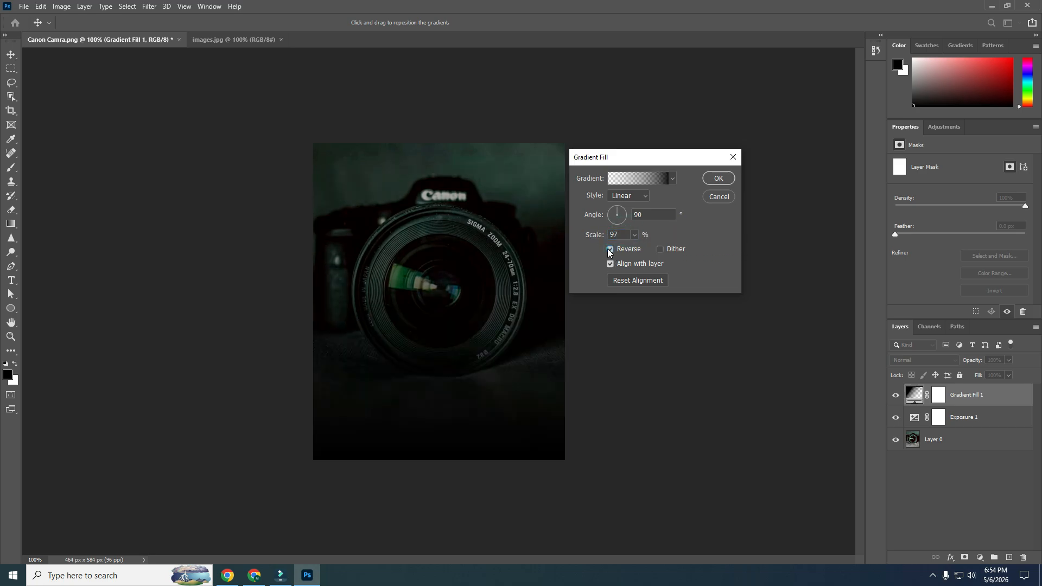
pyautogui.click(720, 179)
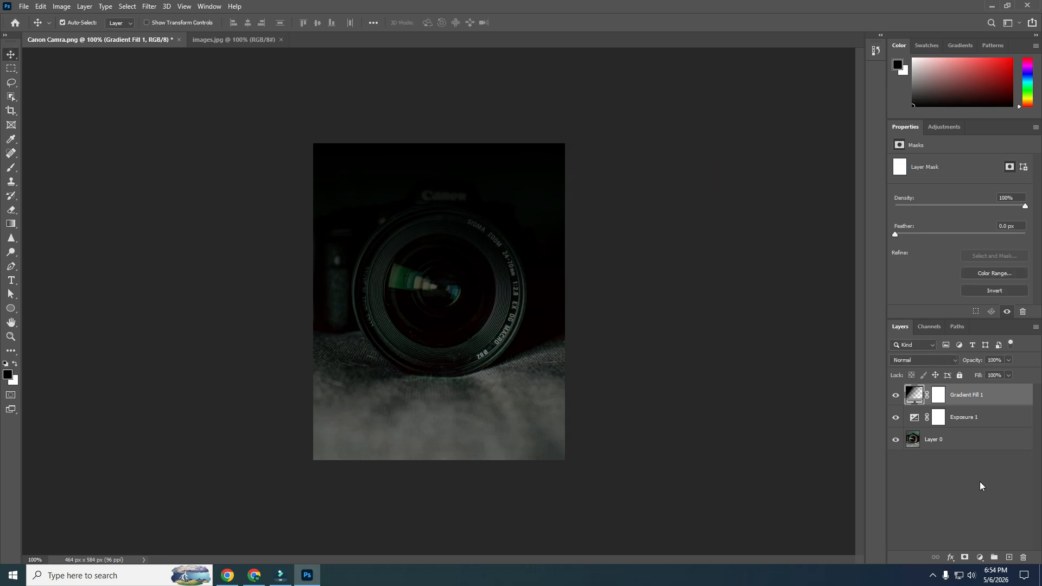
# Create a new layer, draw a white circle without stroke from the lens centre, and position it over the lens
pyautogui.click(1009, 558)
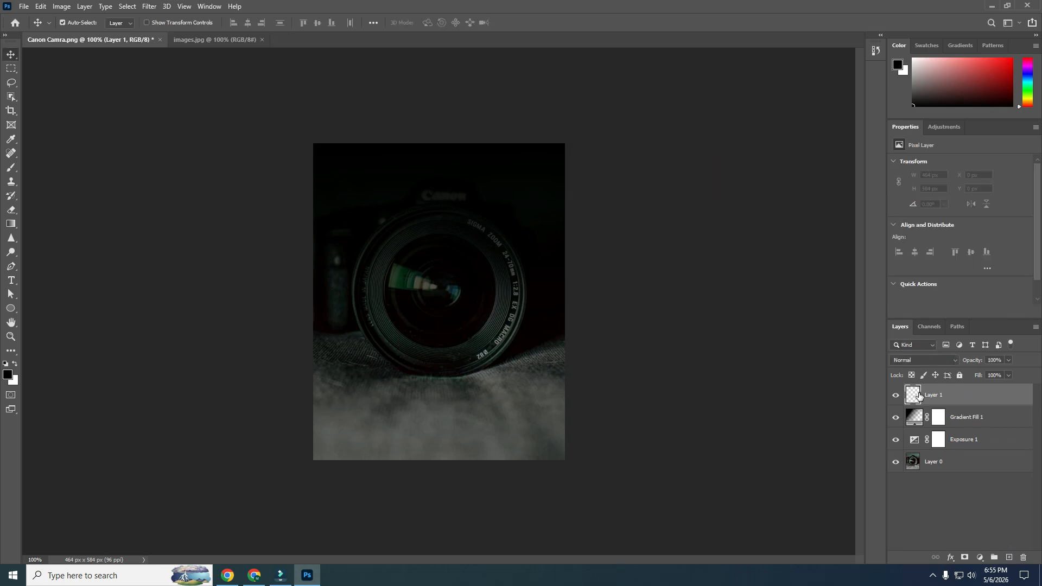
pyautogui.click(11, 308)
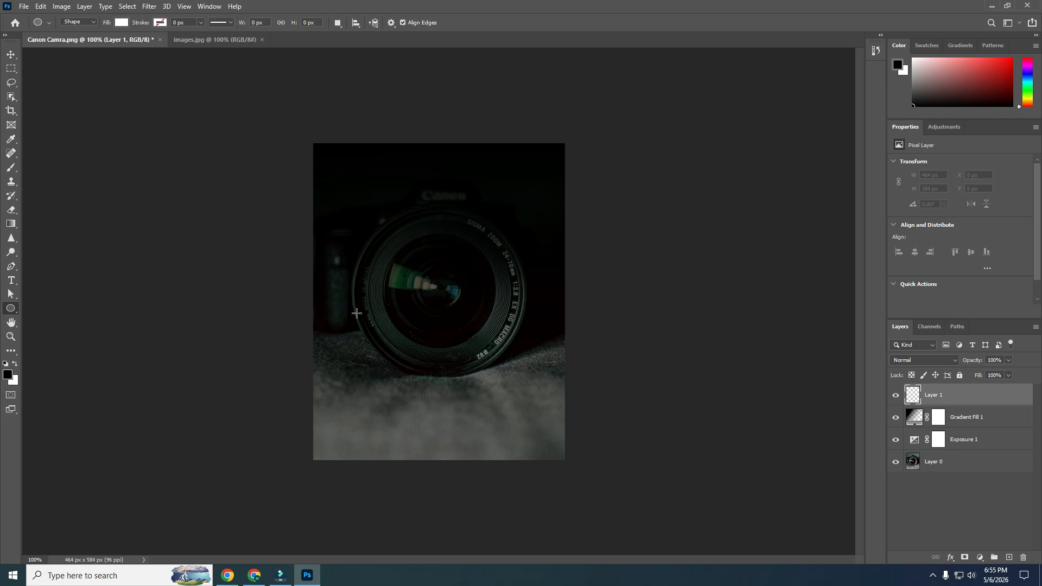
pyautogui.moveTo(442, 290); pyautogui.dragTo(512, 360)
pyautogui.click(12, 54)
pyautogui.moveTo(408, 272); pyautogui.dragTo(404, 286)
# Enlarge the white circle to about 276 by 270 px and shift it slightly left within the lens ring
pyautogui.hotkey('ctrl', 't')
pyautogui.moveTo(510, 363); pyautogui.dragTo(514, 365)
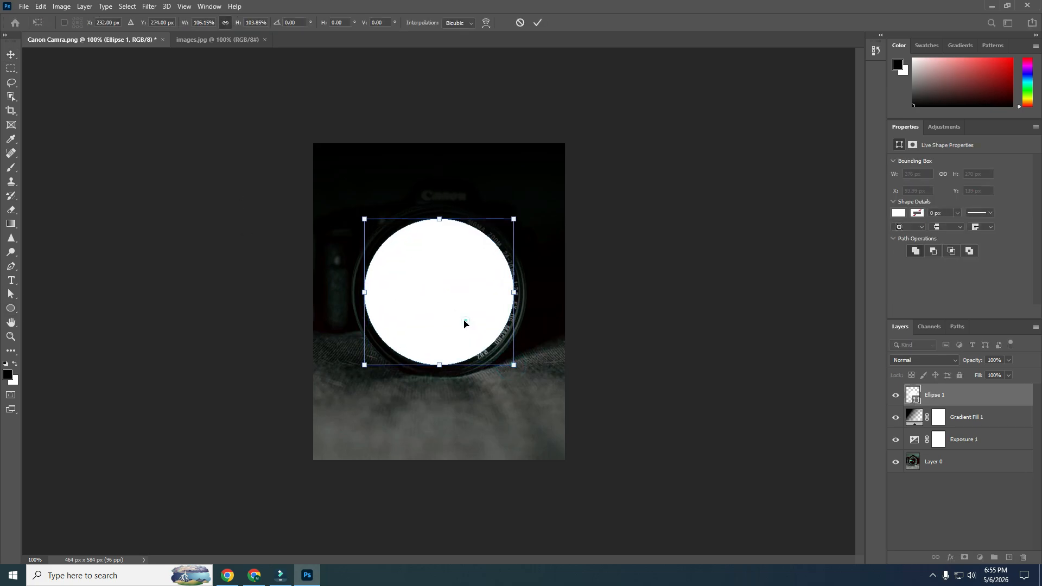
pyautogui.moveTo(467, 324); pyautogui.dragTo(425, 312)
pyautogui.click(537, 23)
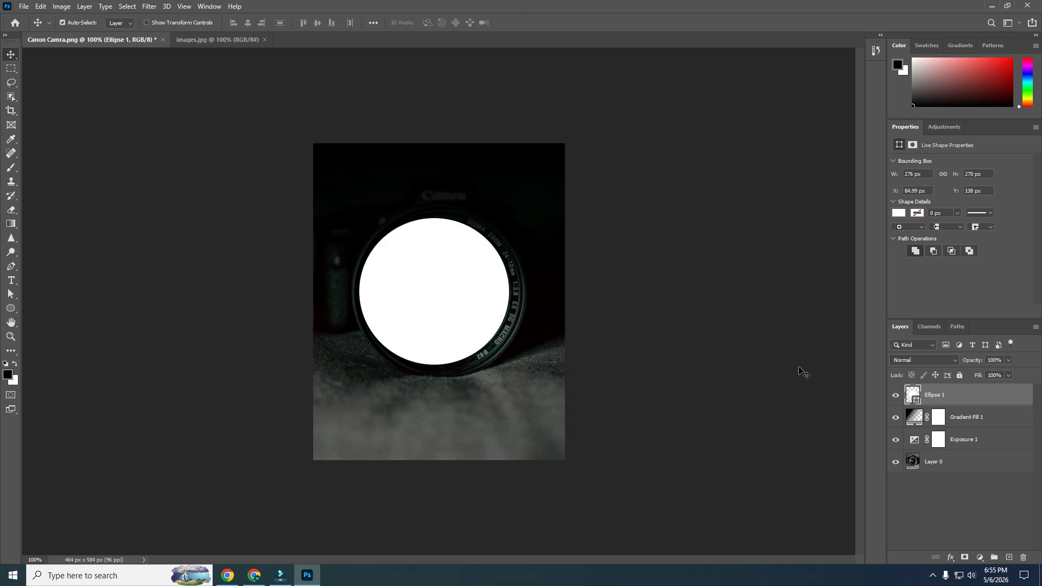
# Copy the forest hiker picture from images.jpg into the Canon Camra document, placing it over the white circle
pyautogui.click(220, 45)
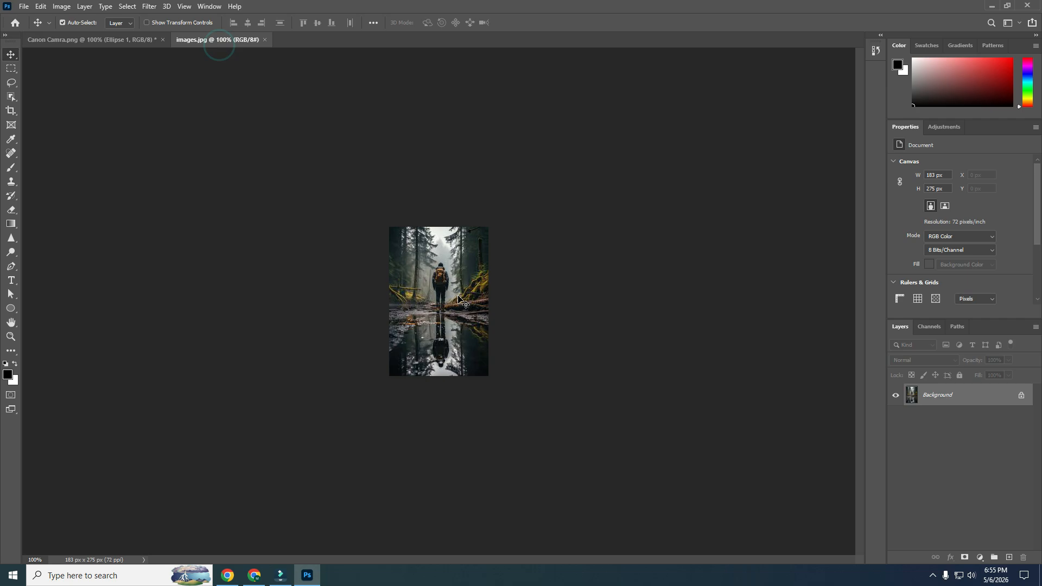
pyautogui.hotkey('ctrl', 'Tab')
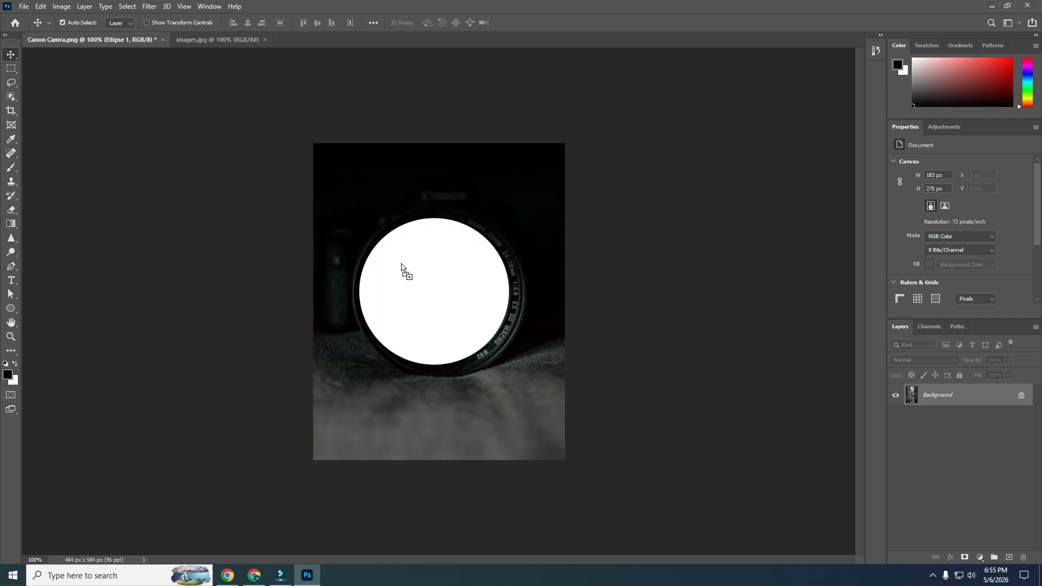
pyautogui.moveTo(457, 314); pyautogui.dragTo(459, 313)
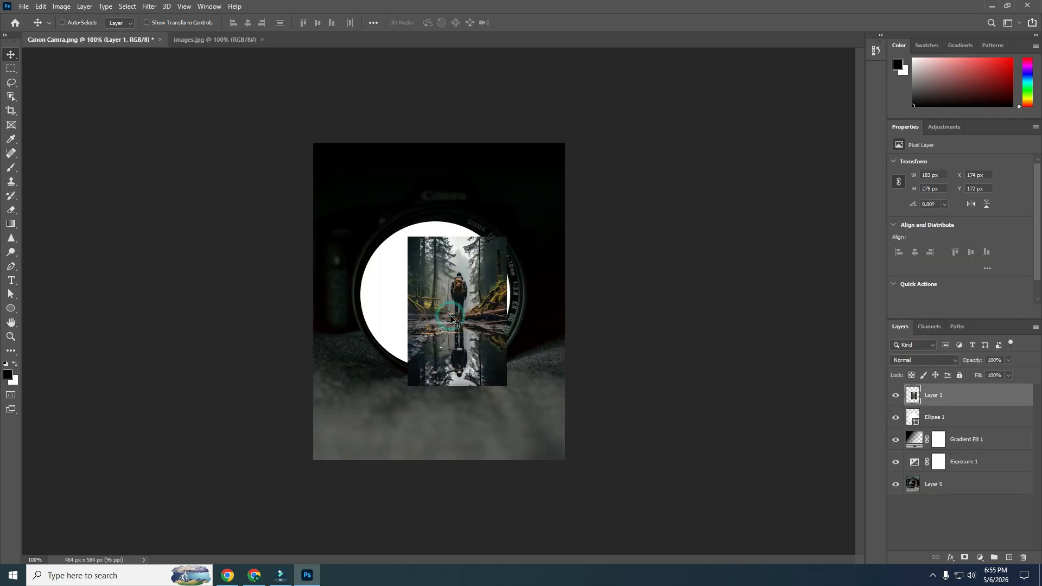
# Scale the forest picture to about 492 by 739 px so it spans the canvas with the hiker over the lens
pyautogui.hotkey('ctrl', 't')
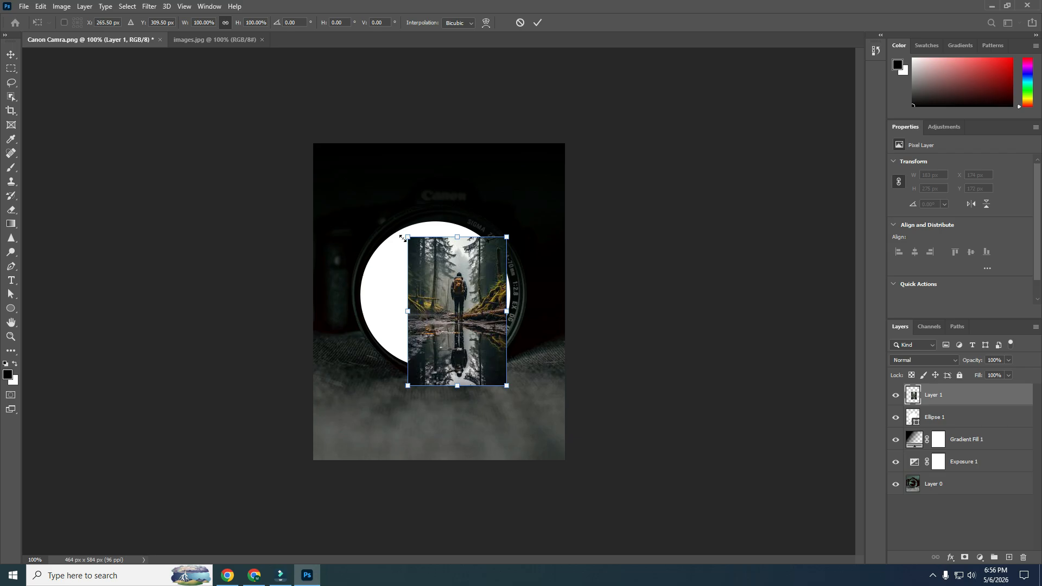
pyautogui.moveTo(407, 238); pyautogui.dragTo(313, 162)
pyautogui.moveTo(507, 386); pyautogui.dragTo(561, 466)
pyautogui.moveTo(344, 141); pyautogui.dragTo(305, 83)
pyautogui.moveTo(560, 466); pyautogui.dragTo(572, 485)
pyautogui.moveTo(452, 386); pyautogui.dragTo(444, 453)
pyautogui.click(537, 22)
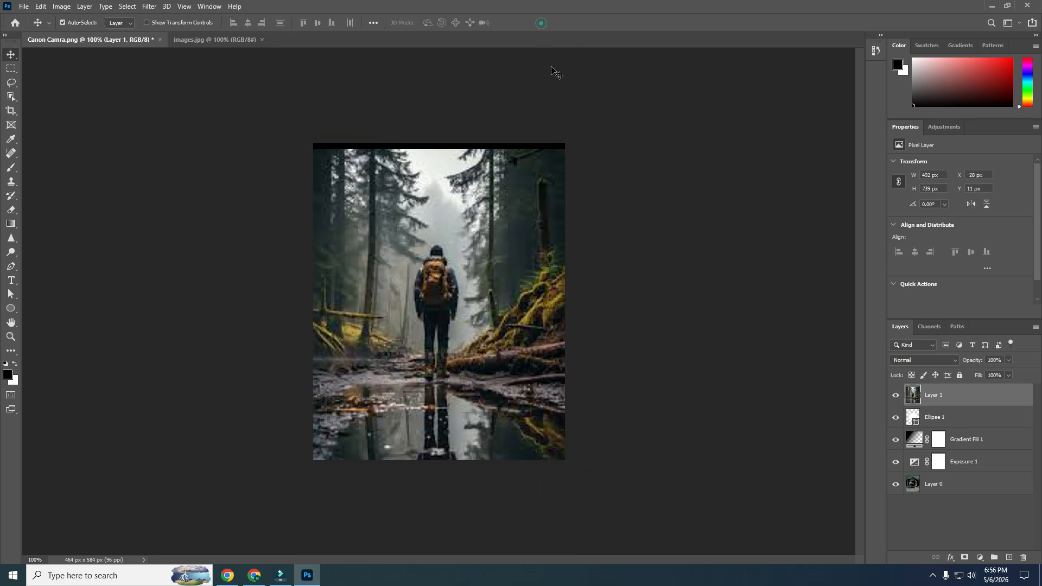
# Clip the forest layer to the ellipse and move it down inside the lens to about Y 45 px
pyautogui.rightClick(931, 394)
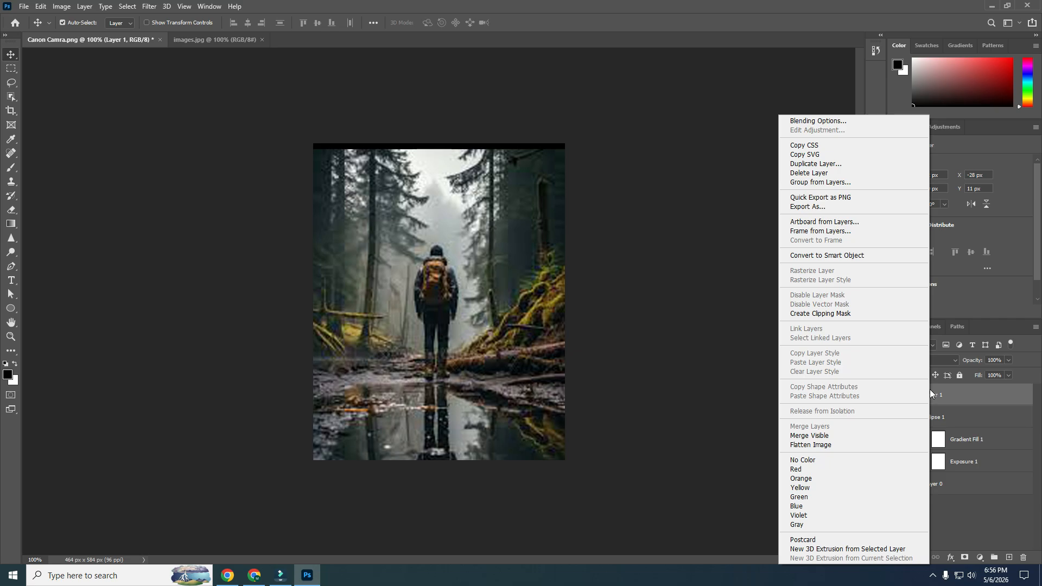
pyautogui.click(804, 313)
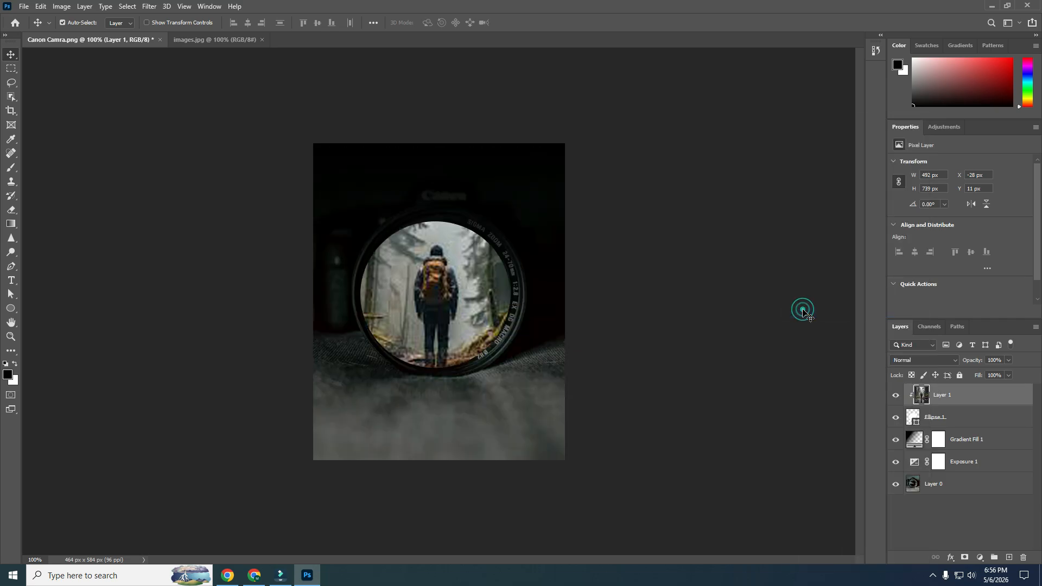
pyautogui.moveTo(476, 279); pyautogui.dragTo(476, 297)
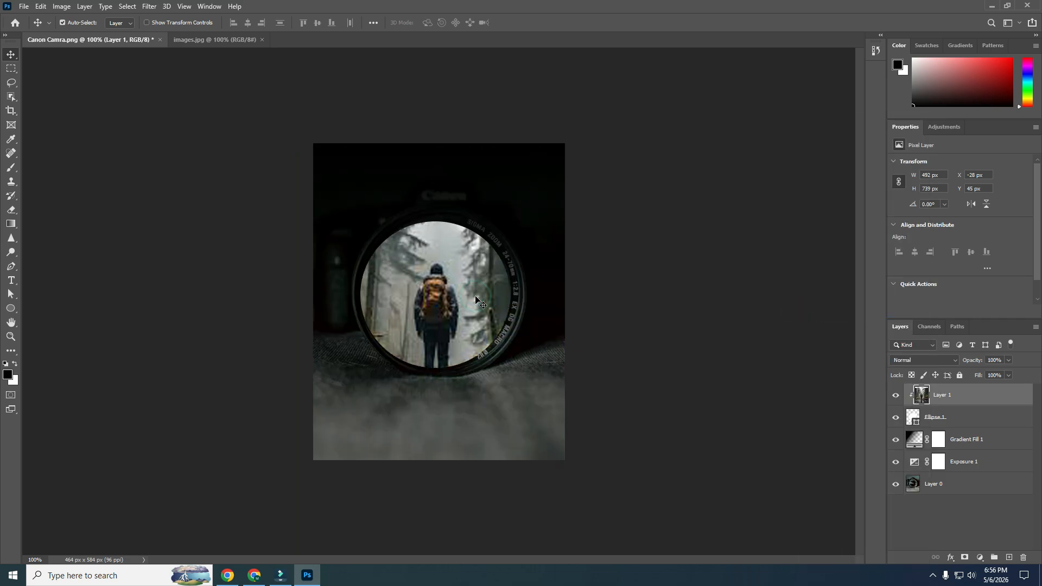
# Duplicate the clipped forest layer and move the copy directly beneath the ellipse layer
pyautogui.click(944, 416)
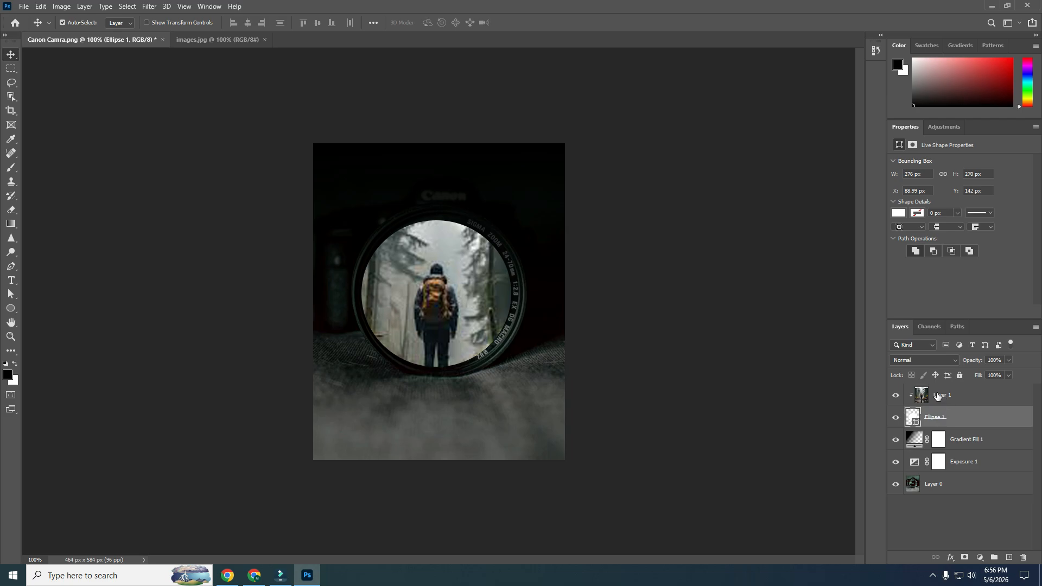
pyautogui.click(936, 395)
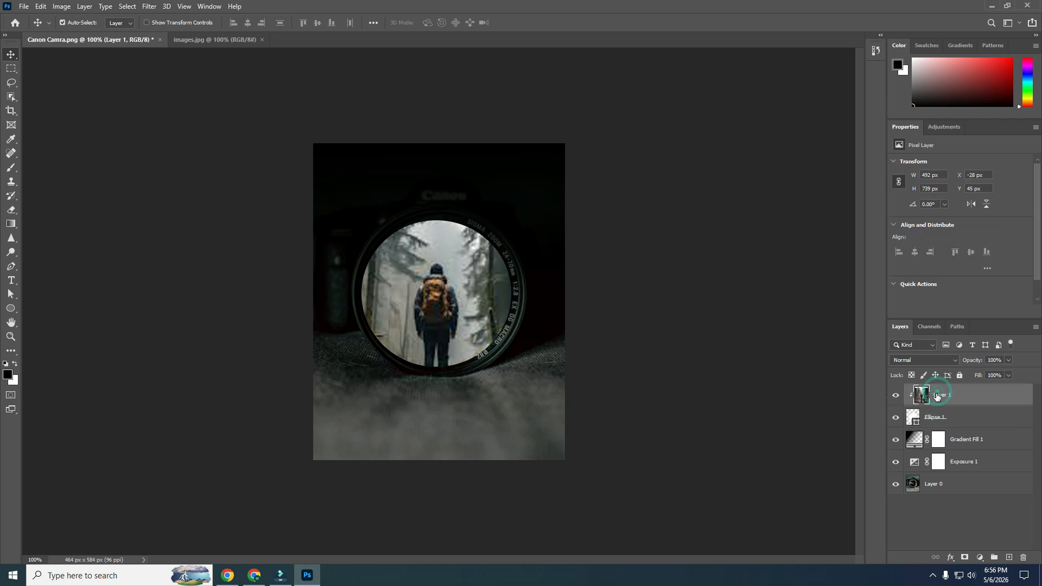
pyautogui.moveTo(936, 396); pyautogui.dragTo(1010, 558)
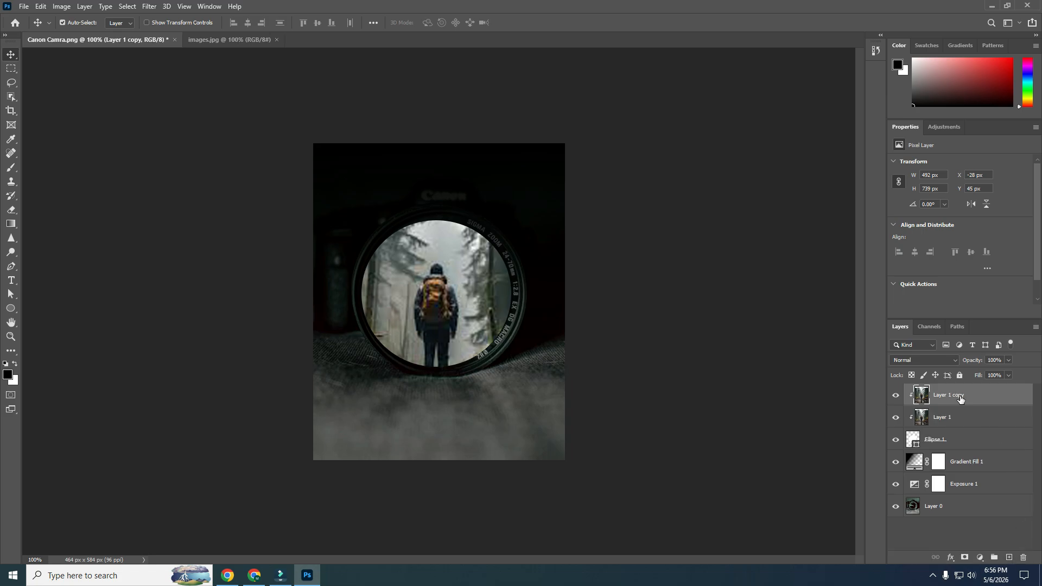
pyautogui.moveTo(961, 399); pyautogui.dragTo(954, 449)
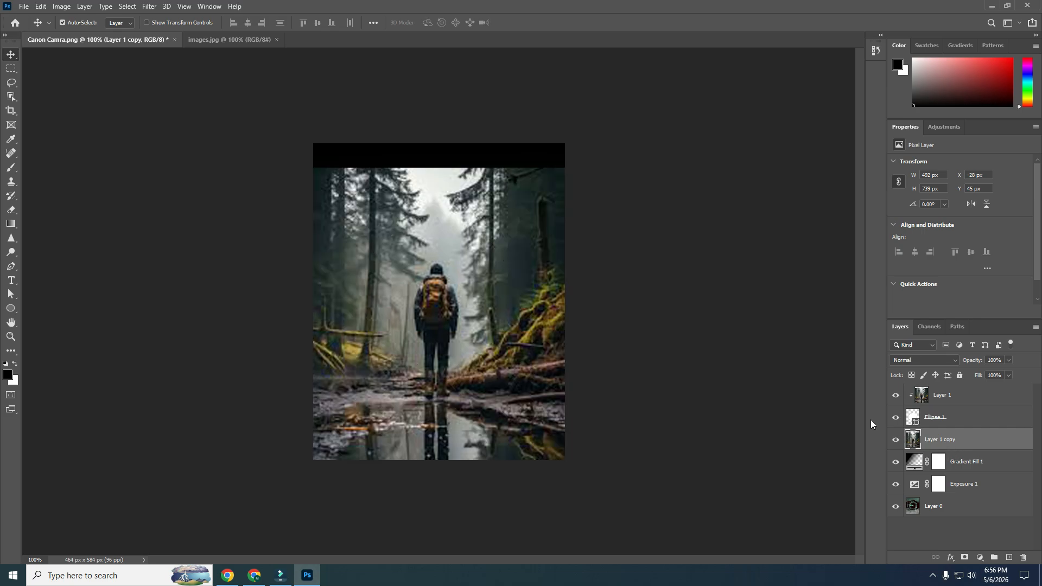
# Add a layer mask to the forest copy and invert it to black to hide the whole layer
pyautogui.click(964, 557)
pyautogui.click(932, 440)
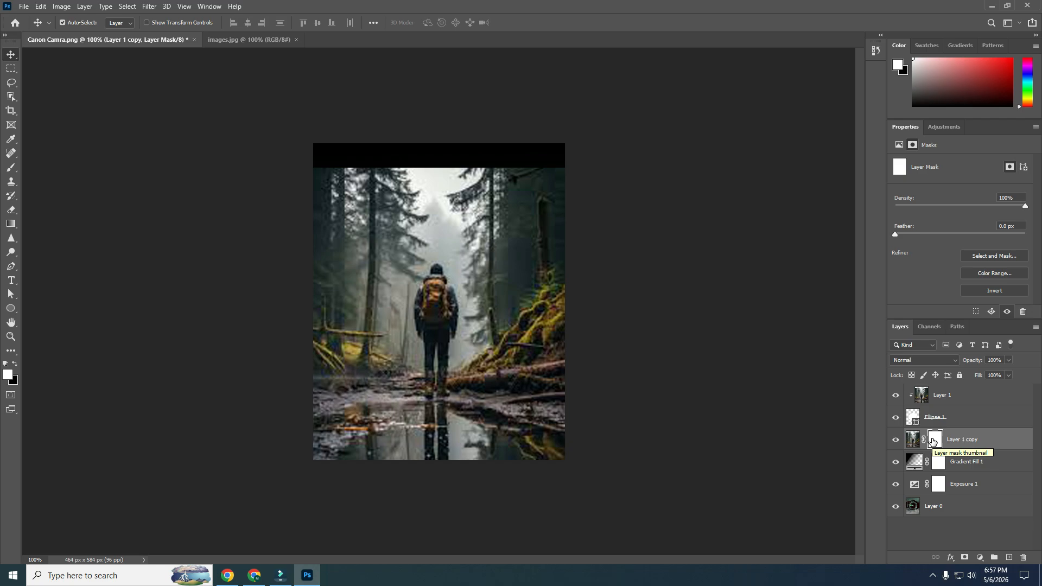
pyautogui.hotkey('ctrl', 'i')
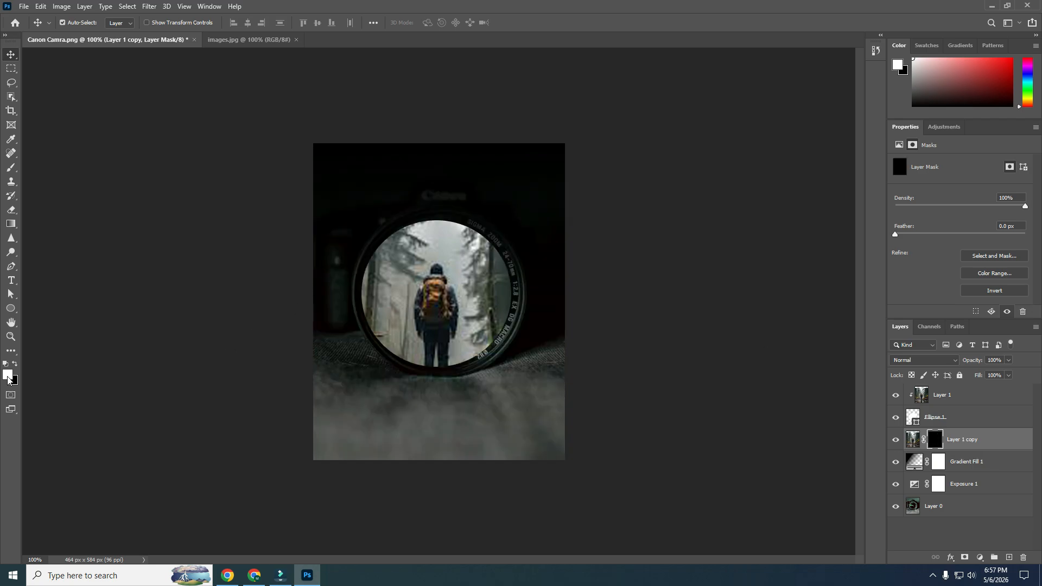
# Paint white on the mask with a soft 200 px brush at 0% hardness to reveal the wet forest ground below the lens
pyautogui.click(11, 168)
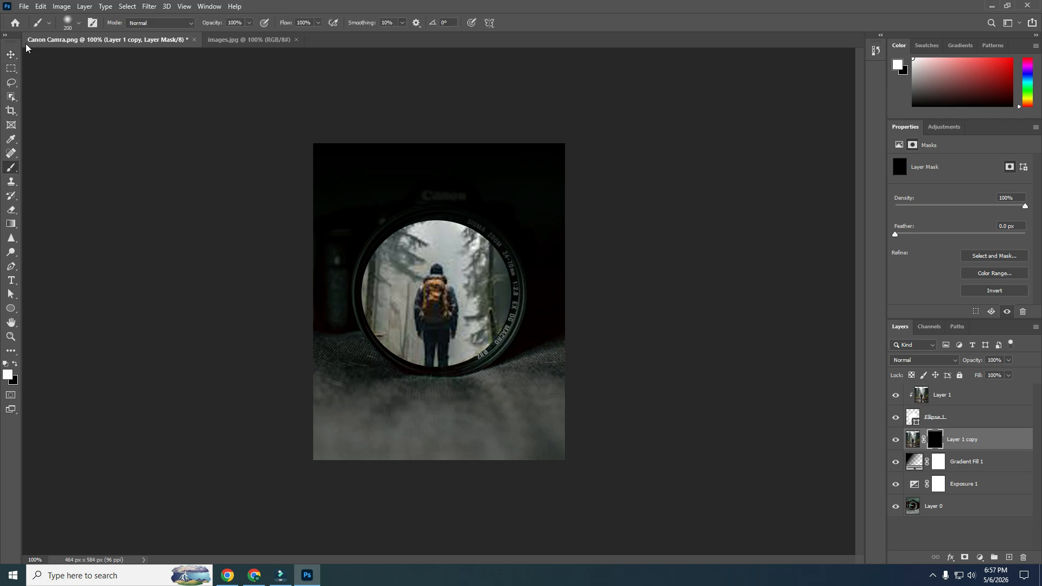
pyautogui.click(78, 23)
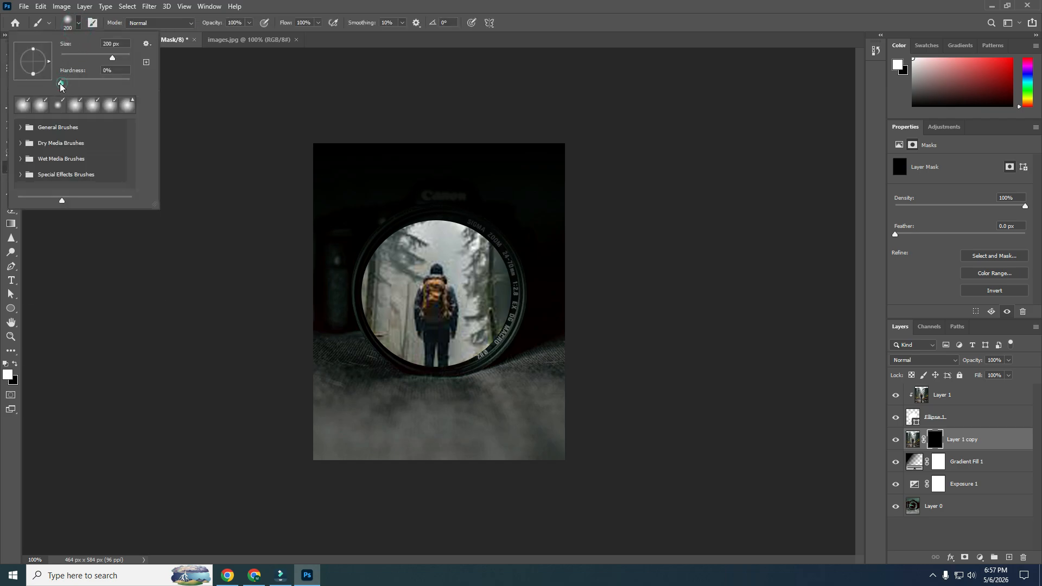
pyautogui.click(57, 84)
pyautogui.click(200, 93)
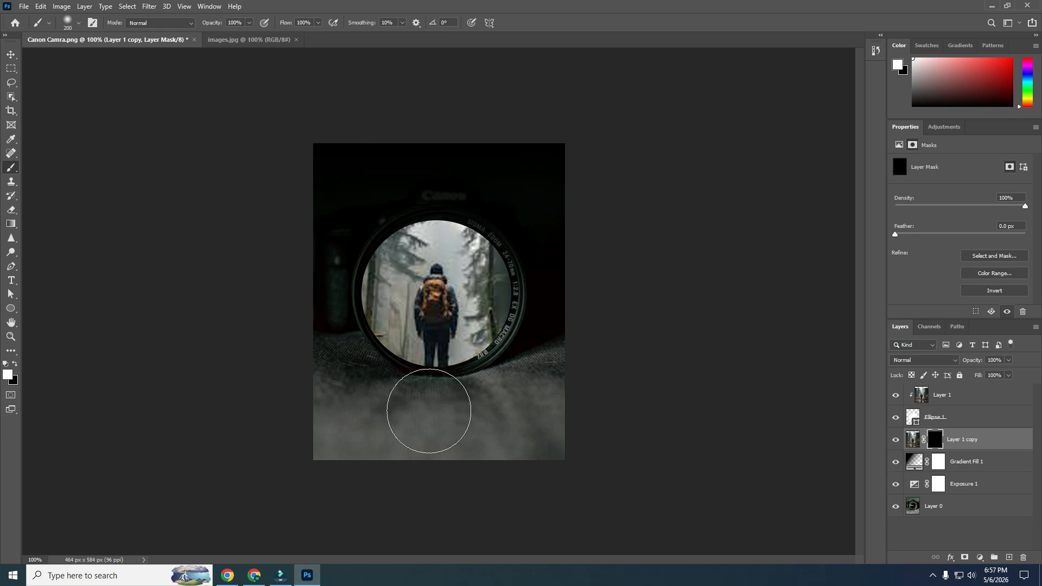
pyautogui.moveTo(429, 411)
pyautogui.mouseDown()
pyautogui.moveTo(433, 371)
pyautogui.moveTo(433, 465)
pyautogui.moveTo(435, 384)
pyautogui.moveTo(353, 475)
pyautogui.moveTo(444, 402)
pyautogui.moveTo(469, 400)
pyautogui.moveTo(546, 486)
pyautogui.mouseUp()
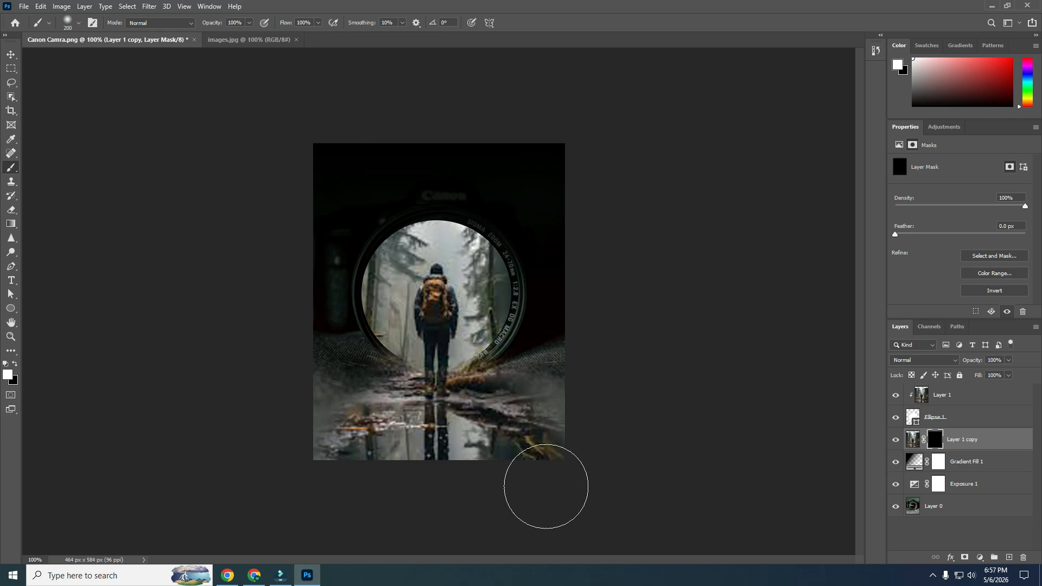
pyautogui.scroll(4, 473, 475)
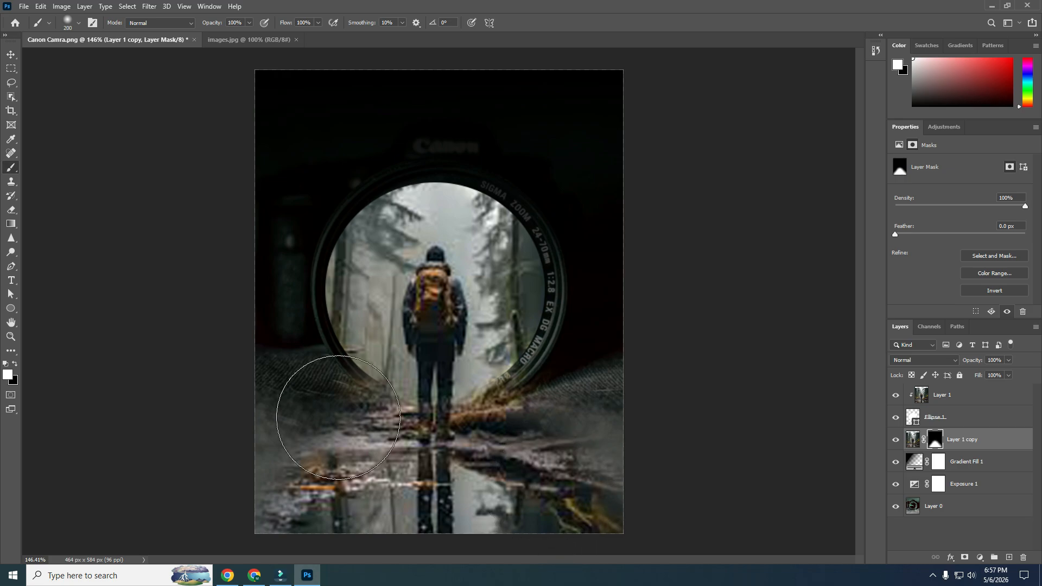
pyautogui.press('x')
# Add an empty layer above the clipped forest layer, topped by a Brightness/Contrast adjustment with Brightness 30 and Contrast 3
pyautogui.click(936, 402)
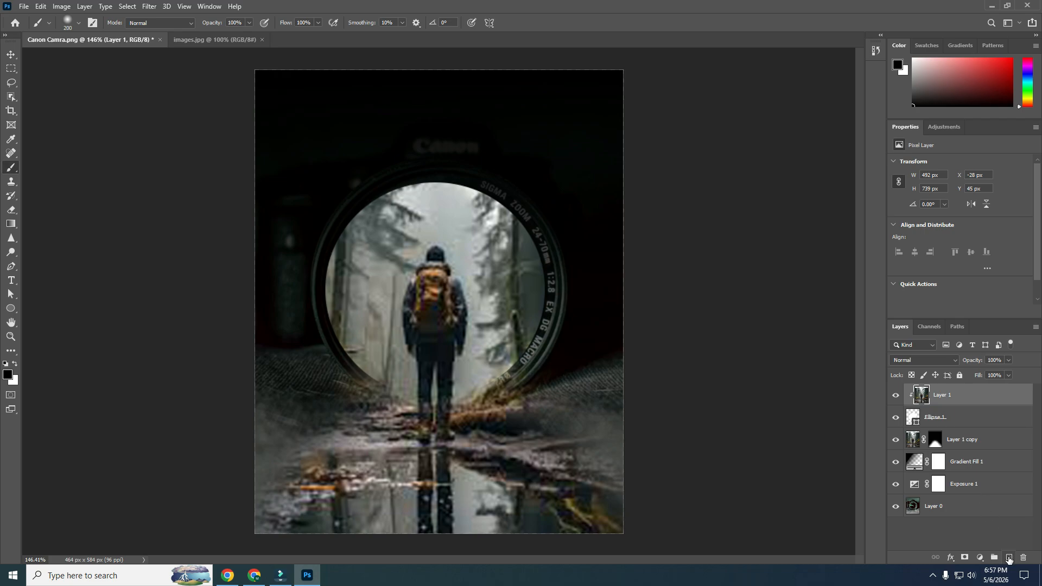
pyautogui.click(1008, 558)
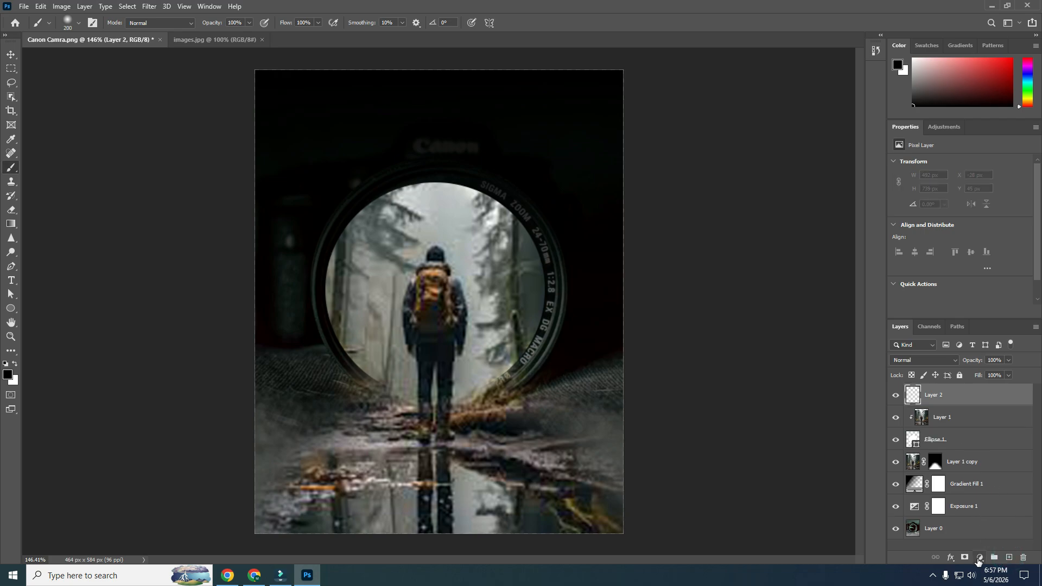
pyautogui.click(980, 559)
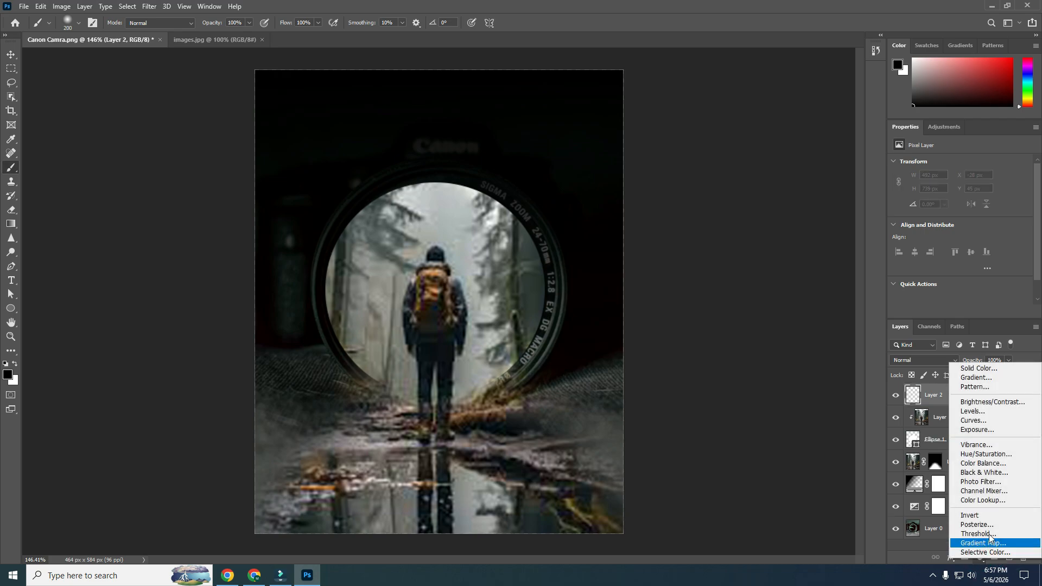
pyautogui.click(983, 404)
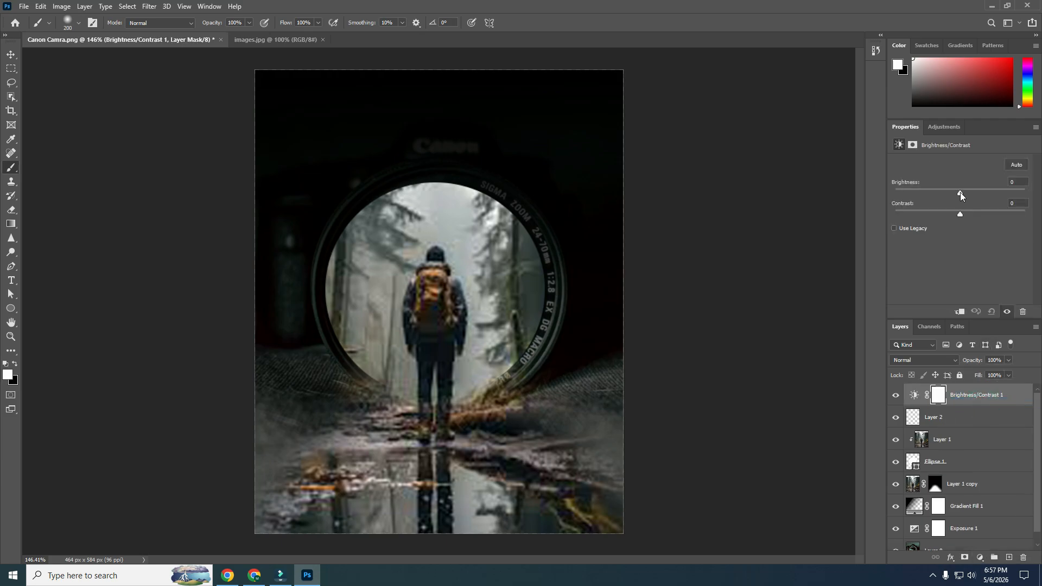
pyautogui.moveTo(960, 192); pyautogui.dragTo(978, 216)
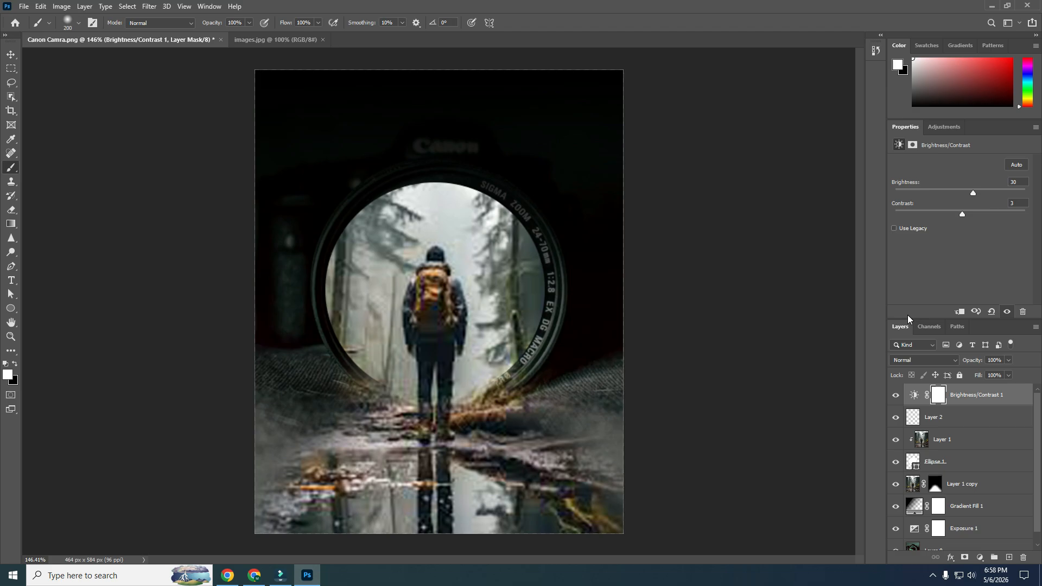
# Add a Curves adjustment above everything and shape an S-curve with raised highlights and lowered shadows for stronger contrast
pyautogui.click(980, 558)
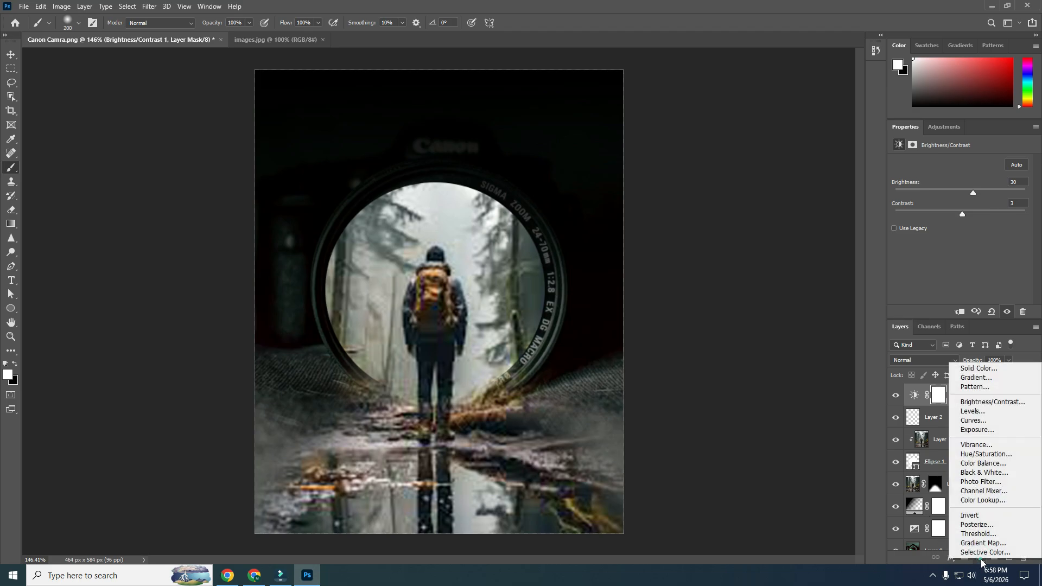
pyautogui.click(966, 422)
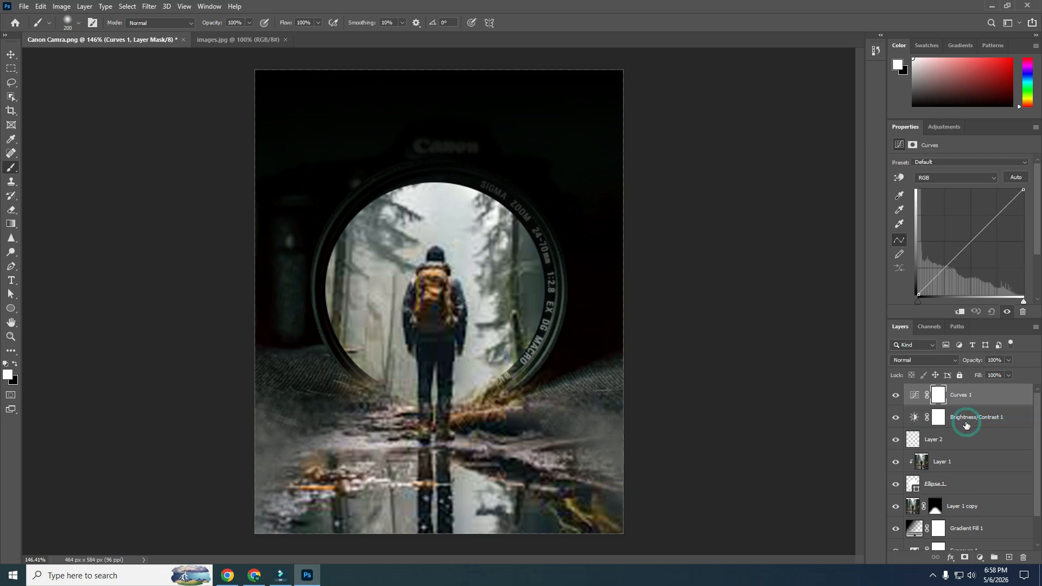
pyautogui.moveTo(1004, 227); pyautogui.dragTo(1001, 202)
pyautogui.moveTo(936, 270); pyautogui.dragTo(940, 281)
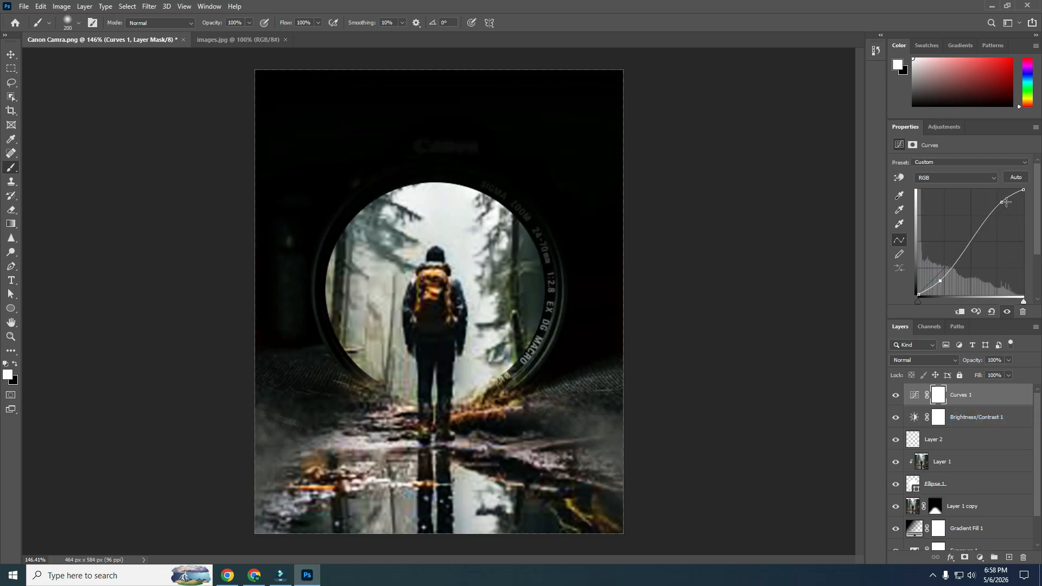
pyautogui.moveTo(1001, 201); pyautogui.dragTo(998, 201)
pyautogui.scroll(-1, 966, 399)
pyautogui.press('v')
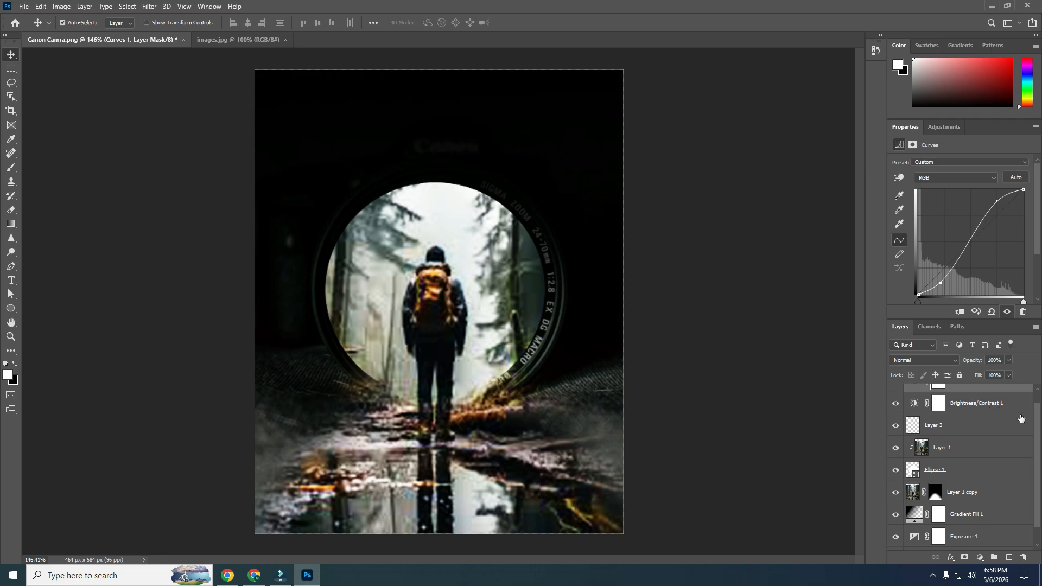
# Group all layers above the base camera photo, and briefly show that photo alone to compare it with the composite
pyautogui.moveTo(1036, 415); pyautogui.dragTo(1039, 400)
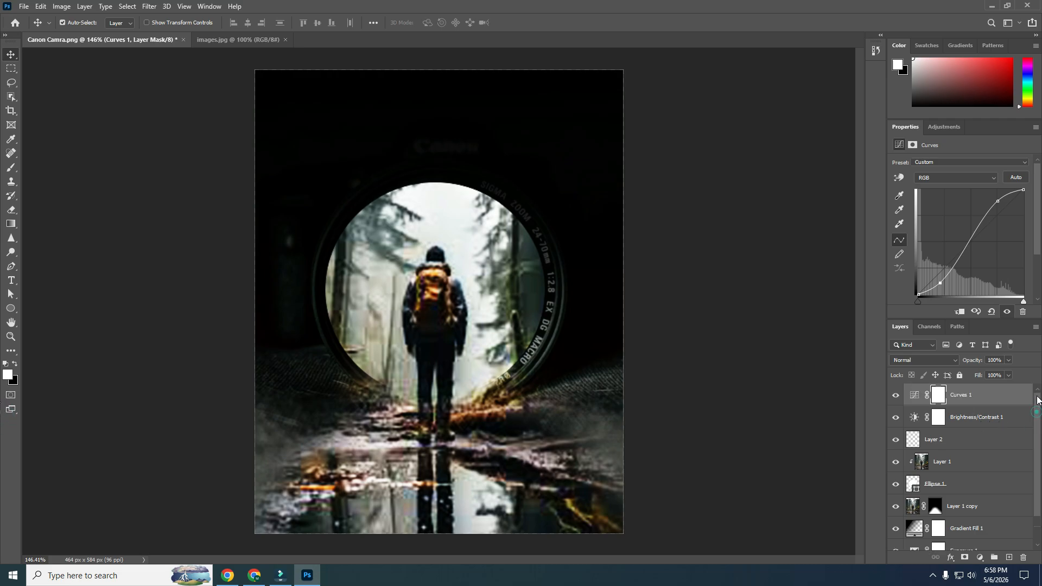
pyautogui.click(1007, 399)
pyautogui.keyDown('shift'); pyautogui.click(980, 548); pyautogui.keyUp('shift')
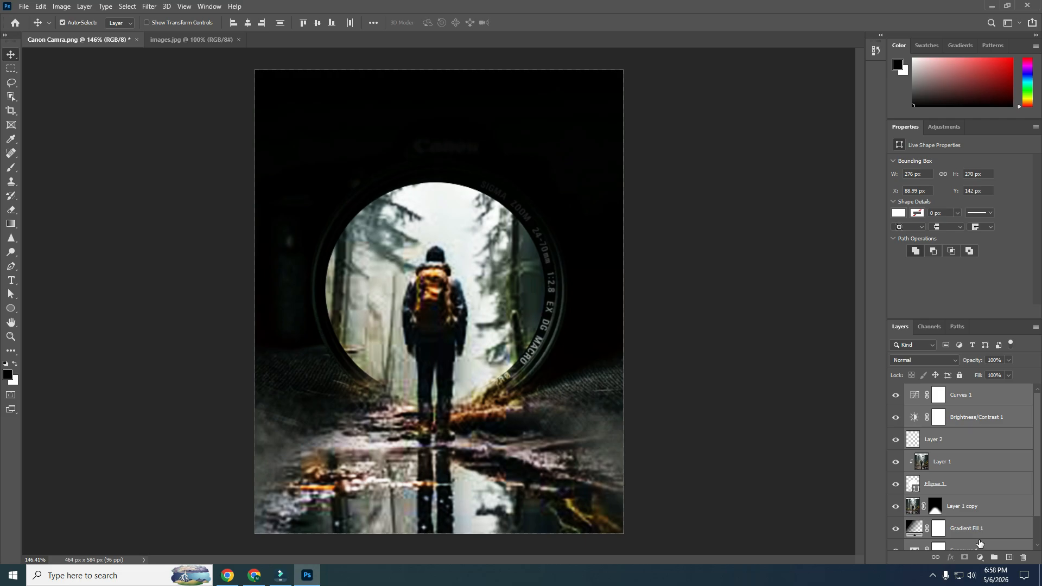
pyautogui.click(954, 393)
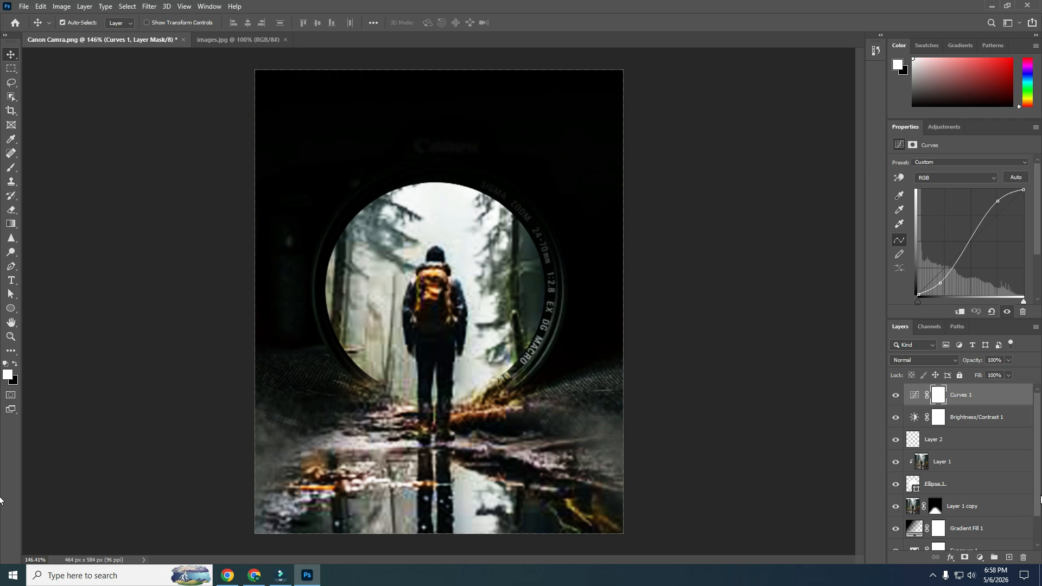
pyautogui.scroll(-2, 1020, 488)
pyautogui.keyDown('shift'); pyautogui.click(977, 525); pyautogui.keyUp('shift')
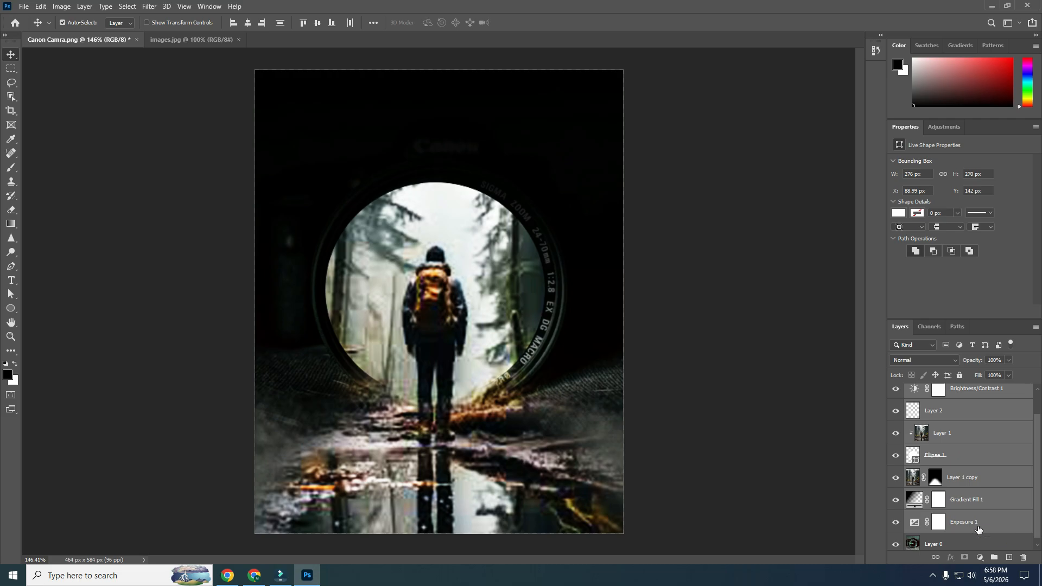
pyautogui.hotkey('ctrl', 'g')
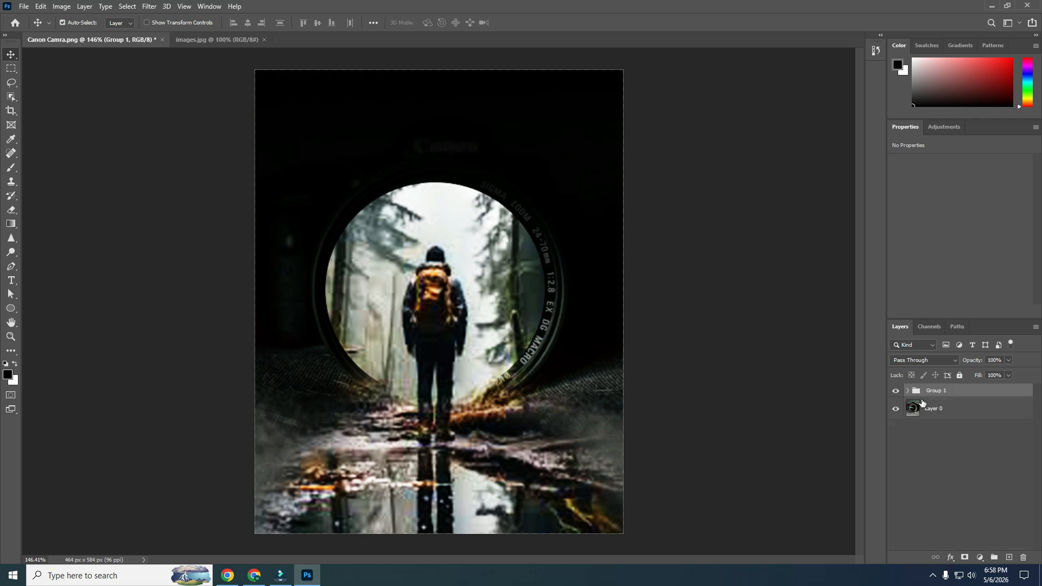
pyautogui.keyDown('alt'); pyautogui.click(896, 409); pyautogui.keyUp('alt')
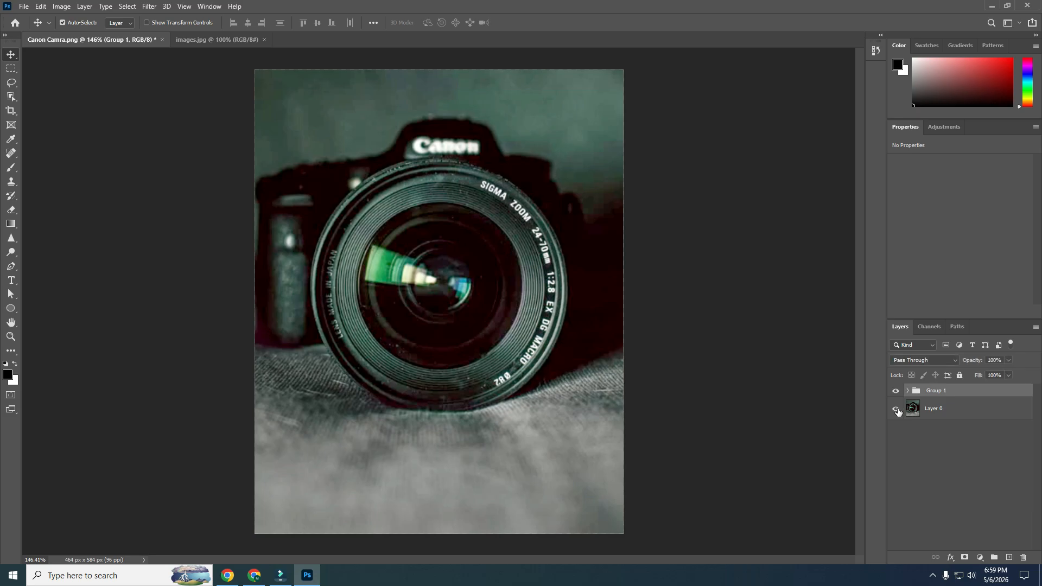
pyautogui.keyDown('alt'); pyautogui.click(896, 409); pyautogui.keyUp('alt')
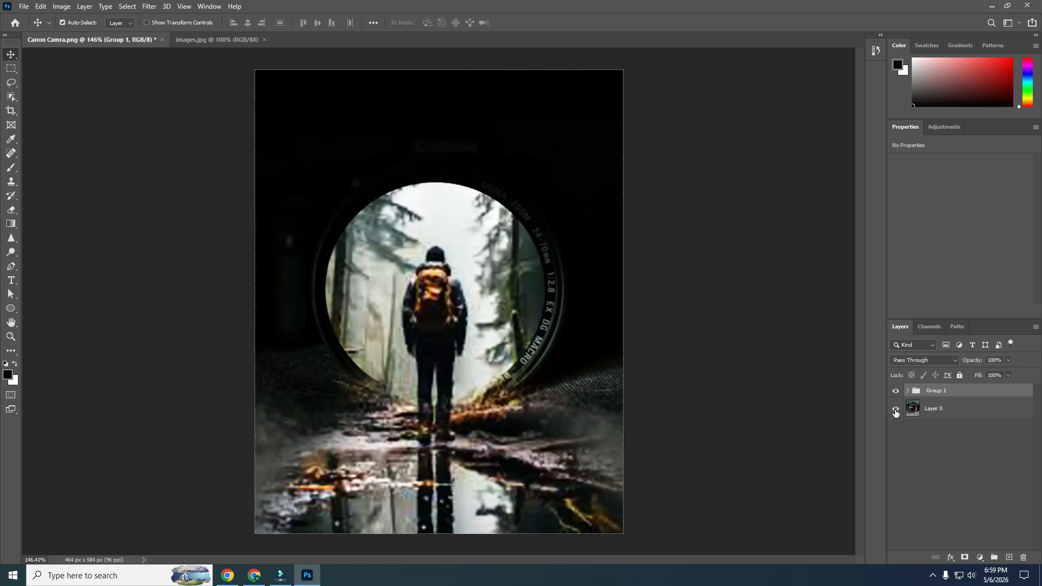